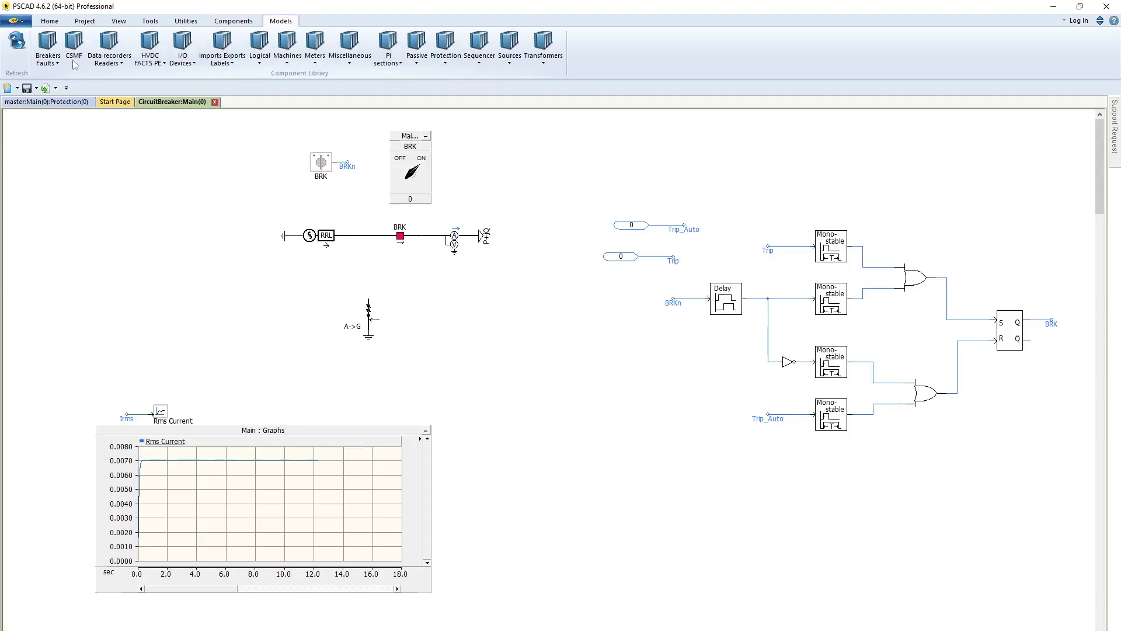
Place a Timed Fault Logic component from the Breakers/Faults library beside the A->G fault, connected to its control input
left_click(48, 58)
left_click(103, 166)
left_click(432, 325)
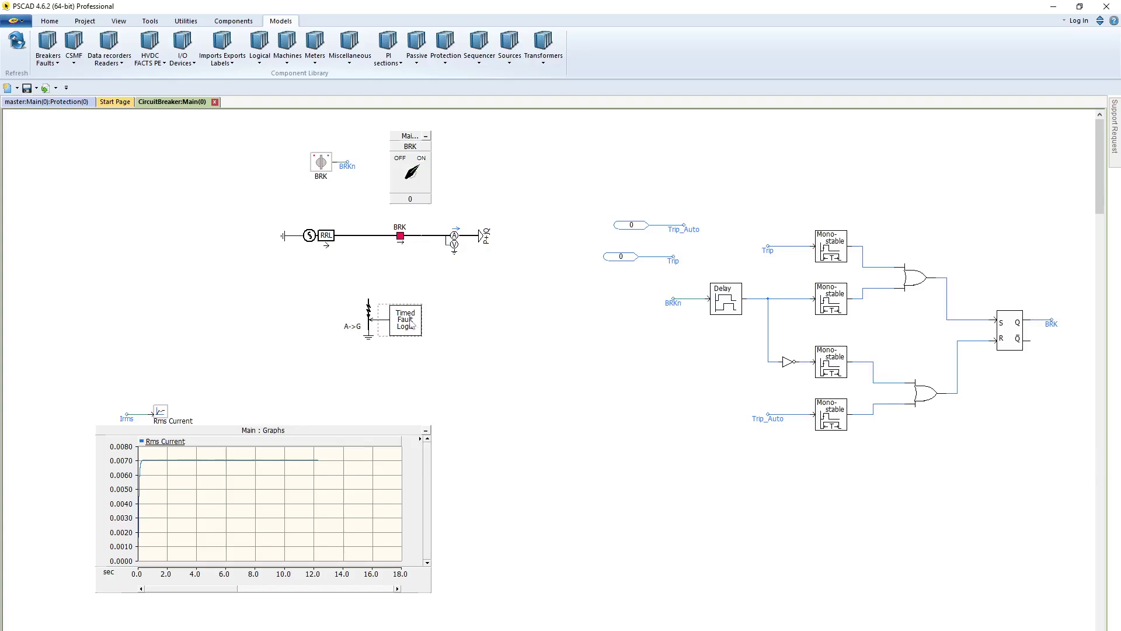
Configure the Timed Fault Logic to apply the fault at 10 s with a duration of 5 s
double_click(405, 327)
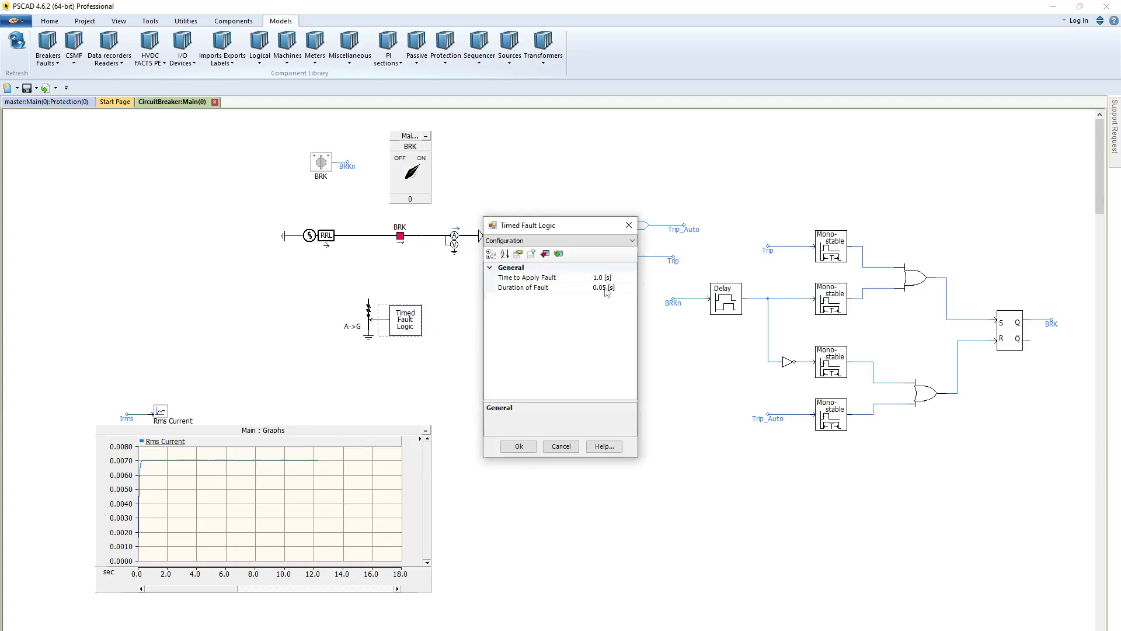
left_click(596, 279)
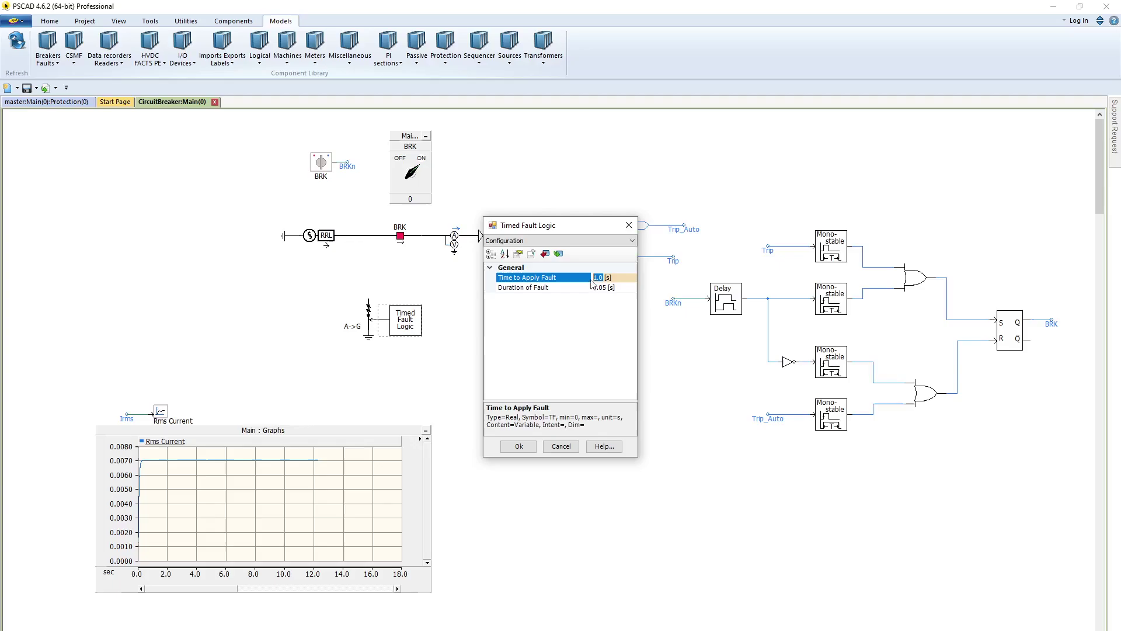
key("BackSpace")
key("BackSpace")
key("BackSpace")
type("10")
left_click(602, 289)
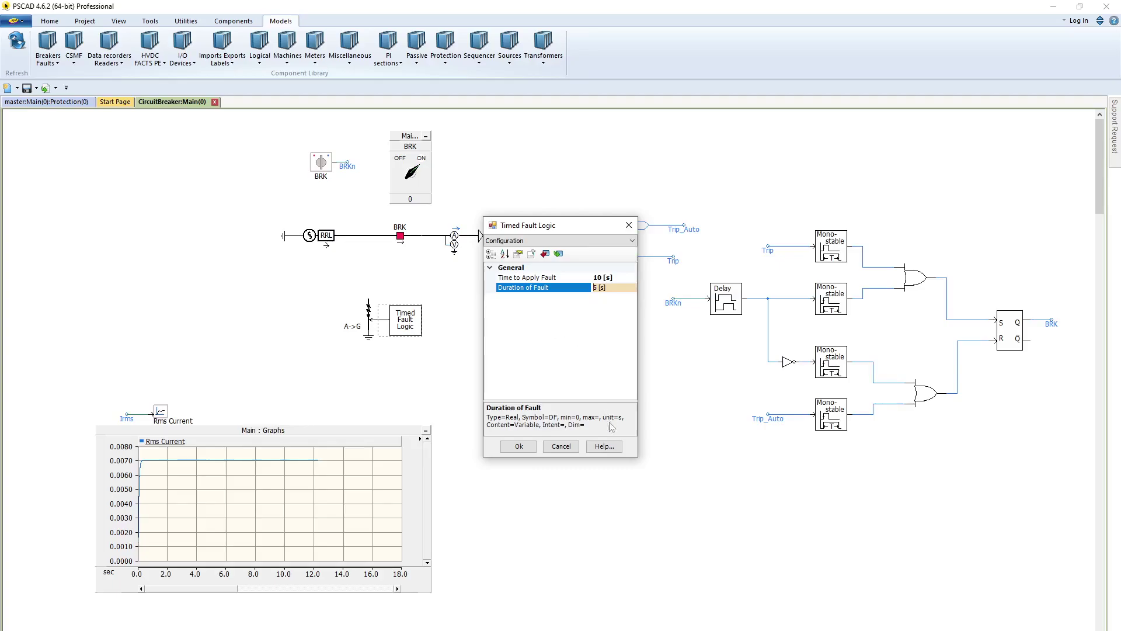
left_click(519, 446)
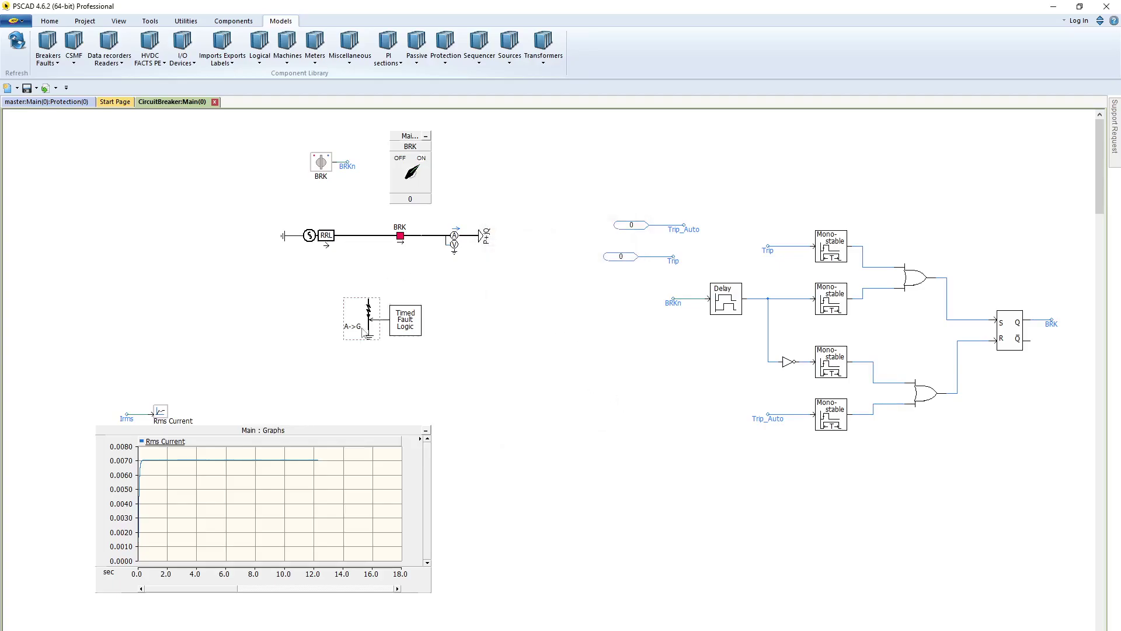
Add a Multimeter, rotate it vertically, and attach it to the upper end of the A->G fault
left_click(225, 23)
left_click(282, 46)
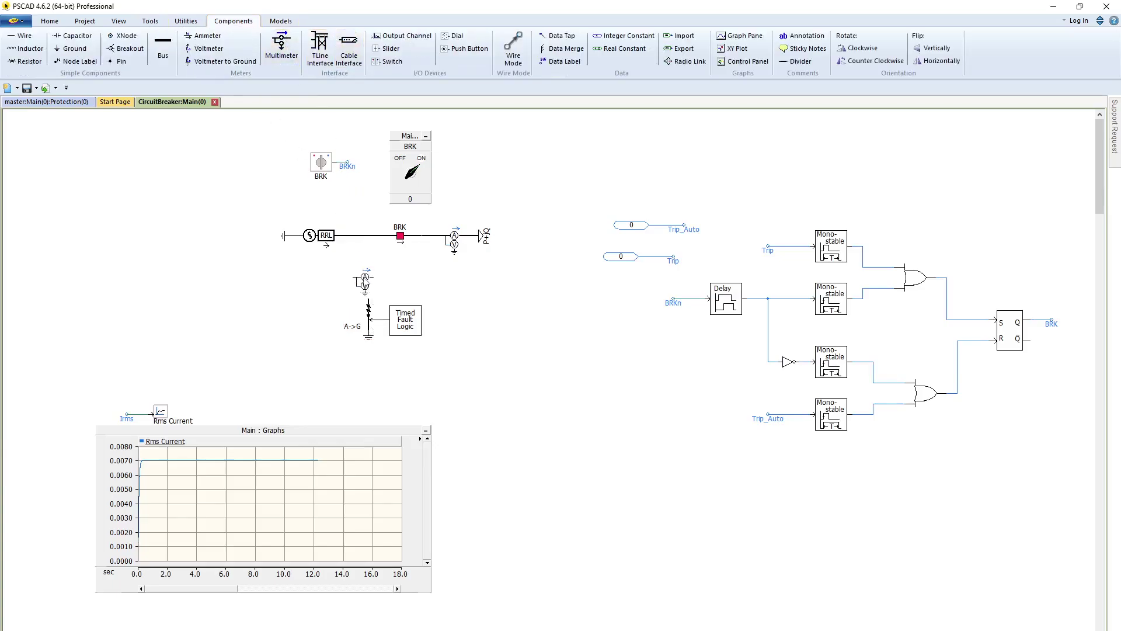
left_click(358, 282)
key("ctrl+r")
left_click_drag(364, 273, 370, 276)
Set the fault multimeter to measure RMS current digitally and name its RMS current signal Ish
double_click(377, 288)
left_click(629, 336)
left_click(643, 333)
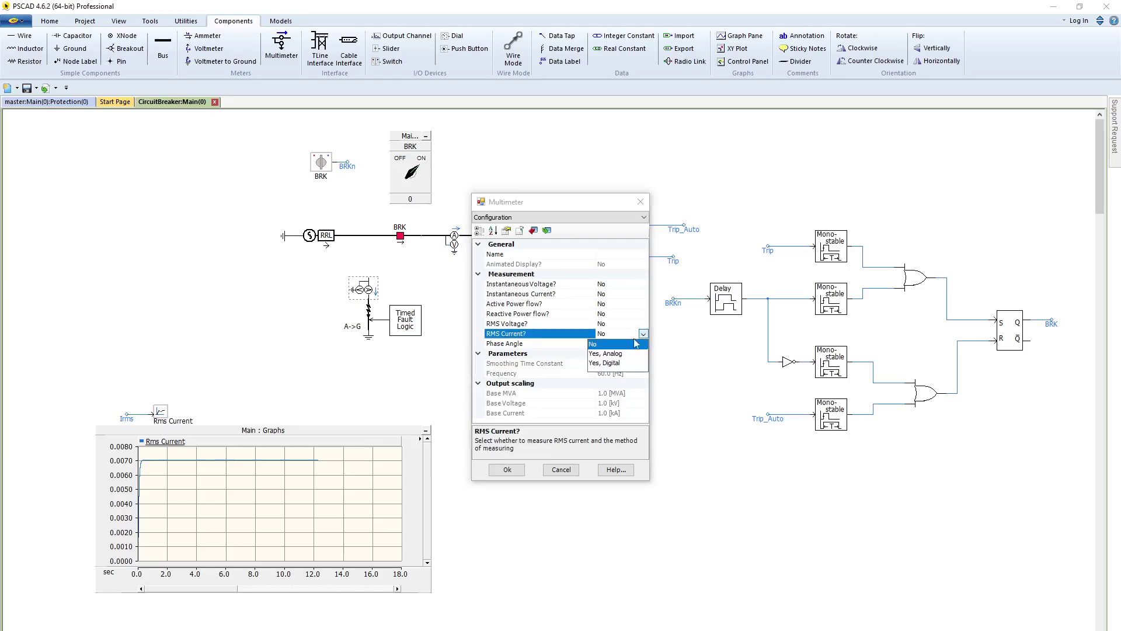
left_click(611, 359)
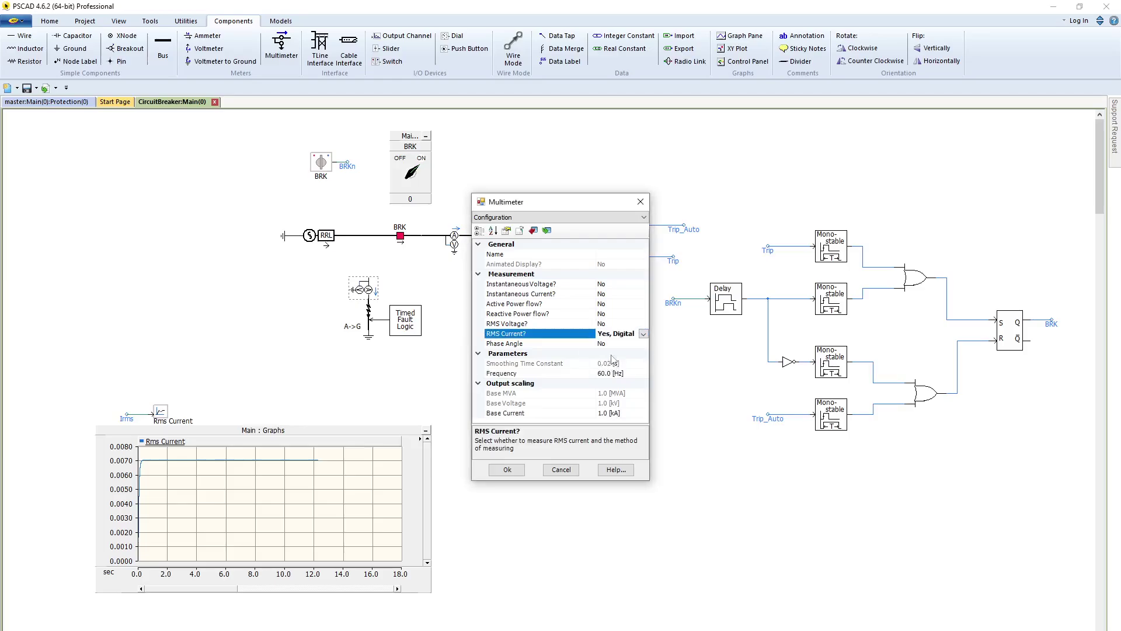
left_click(585, 217)
left_click(584, 237)
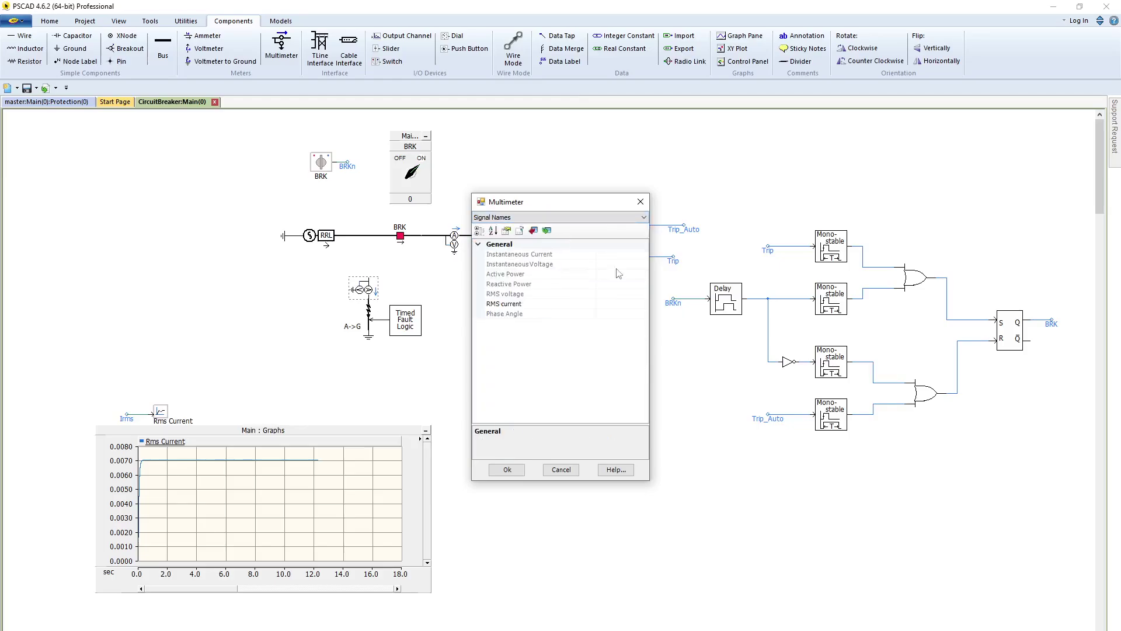
left_click(635, 305)
type("Irms")
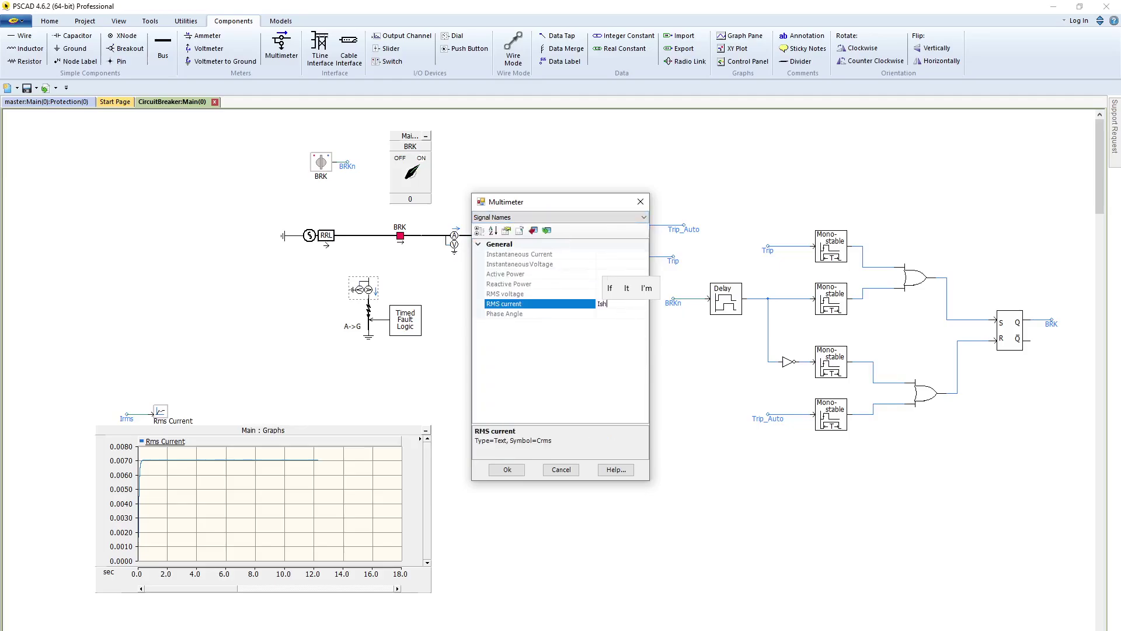
key("Return")
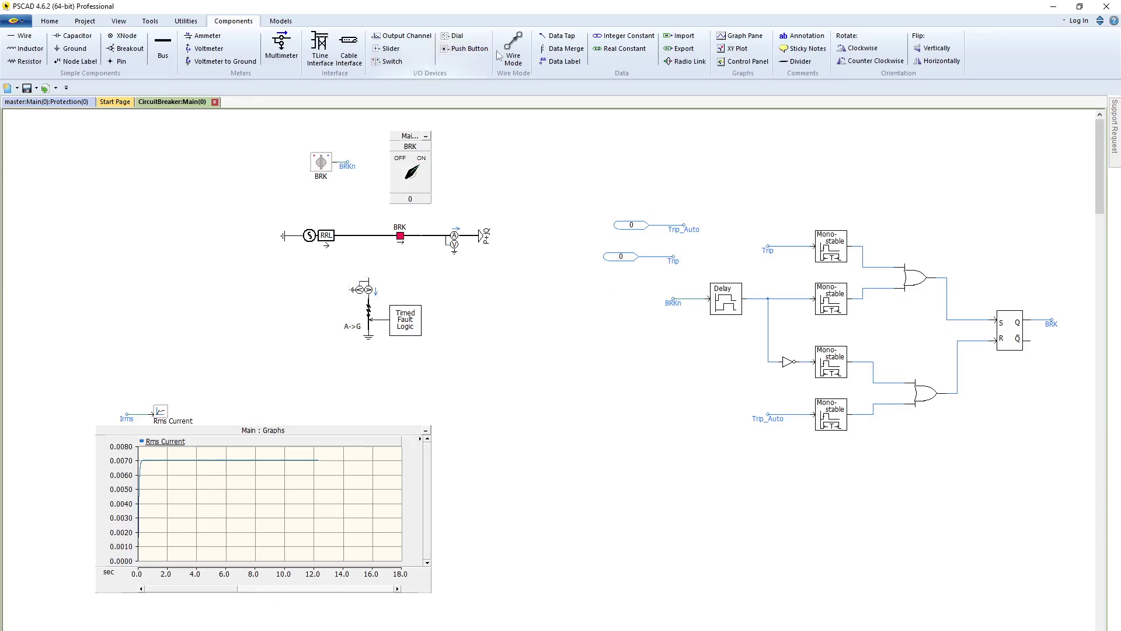
Wire the upper end of the fault multimeter to the main line between the source and breaker BRK
left_click(514, 49)
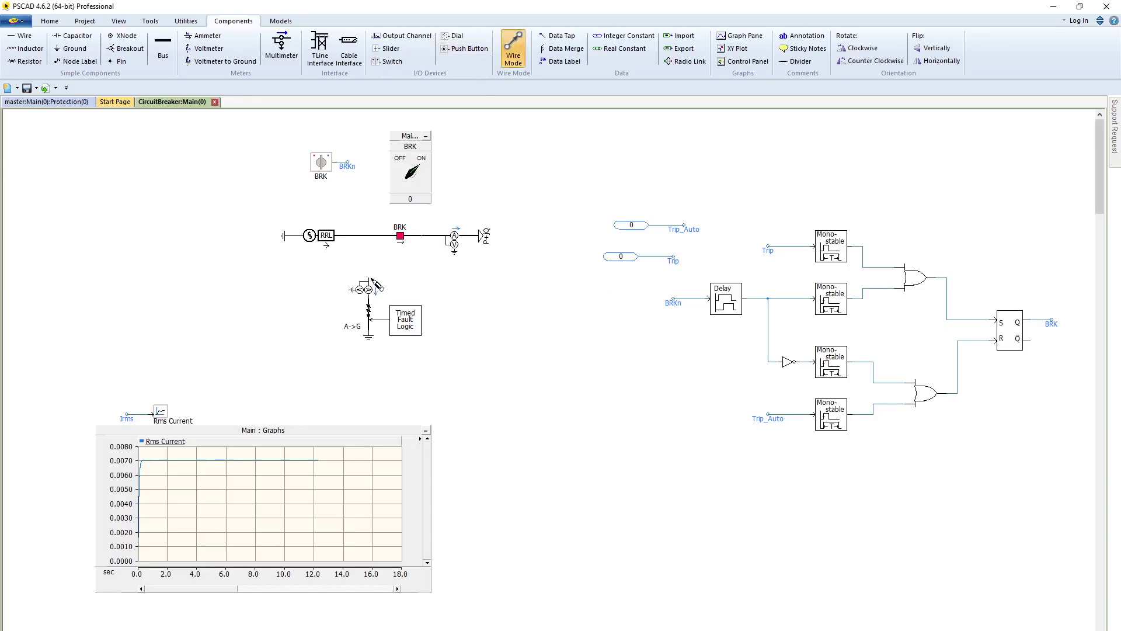
left_click_drag(369, 278, 368, 235)
key("Escape")
Duplicate the Irms label with its Rms Current output channel and rename the copied data label Ish
scroll(501, 339, "down", 3)
mouse_move(46, 294)
left_mouse_down()
mouse_move(327, 443)
mouse_move(292, 349)
mouse_move(251, 358)
left_mouse_up()
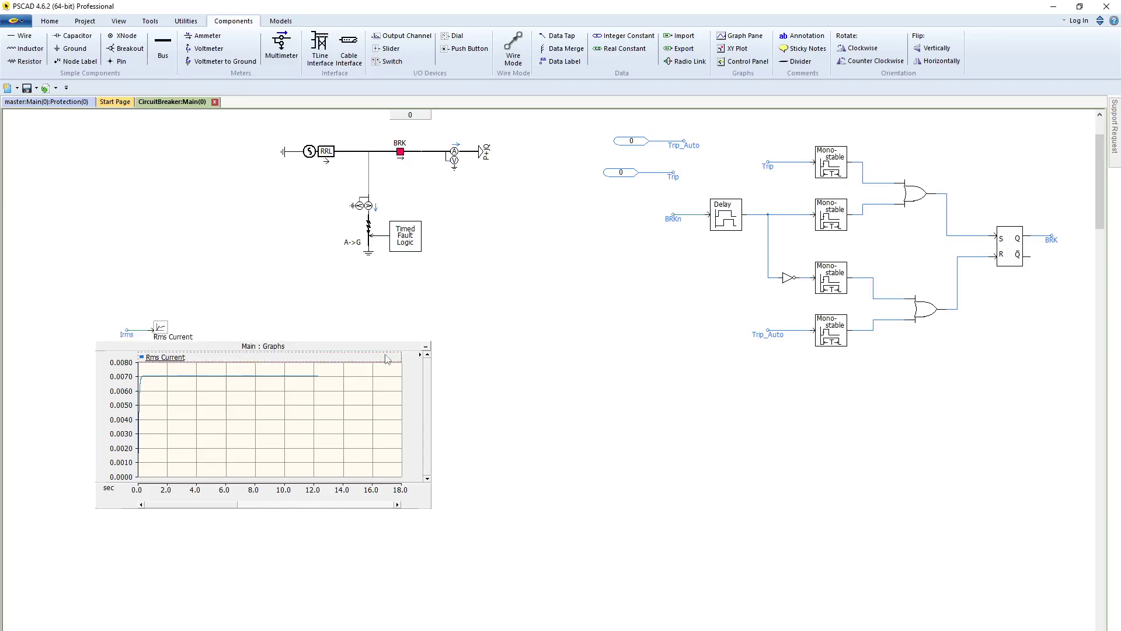
key("ctrl+v")
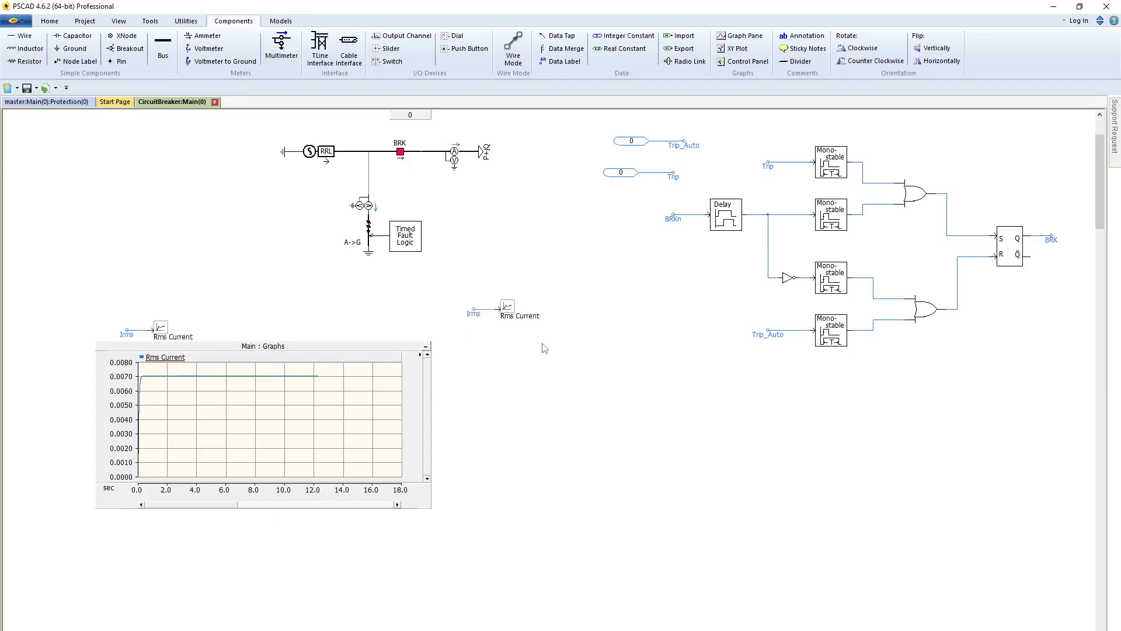
double_click(482, 320)
left_click(573, 278)
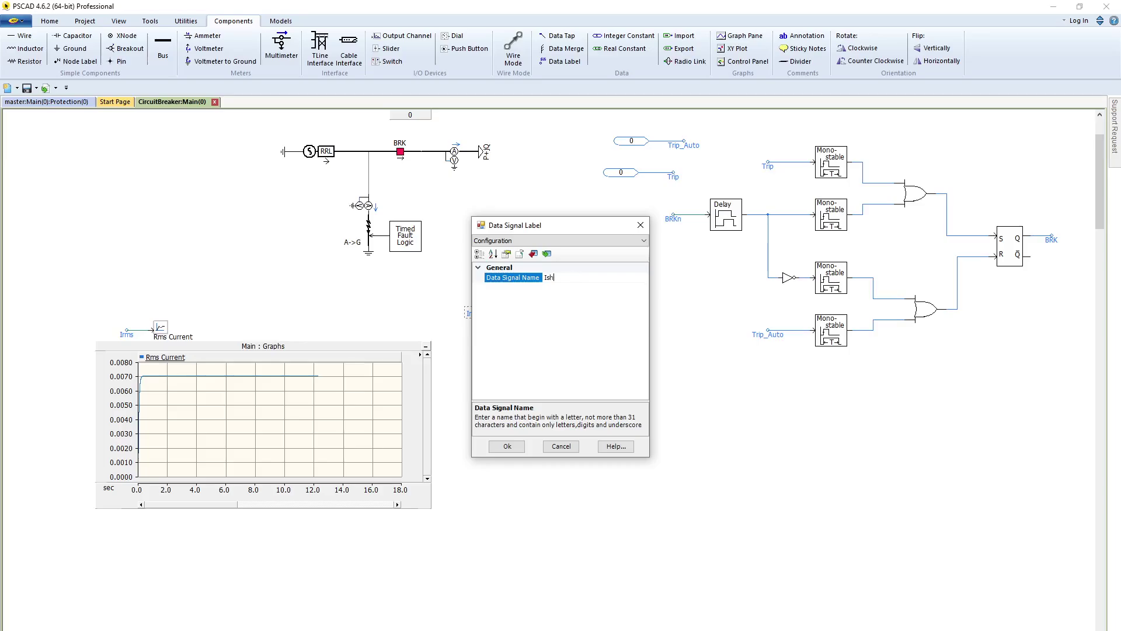
type("Ish")
key("Return")
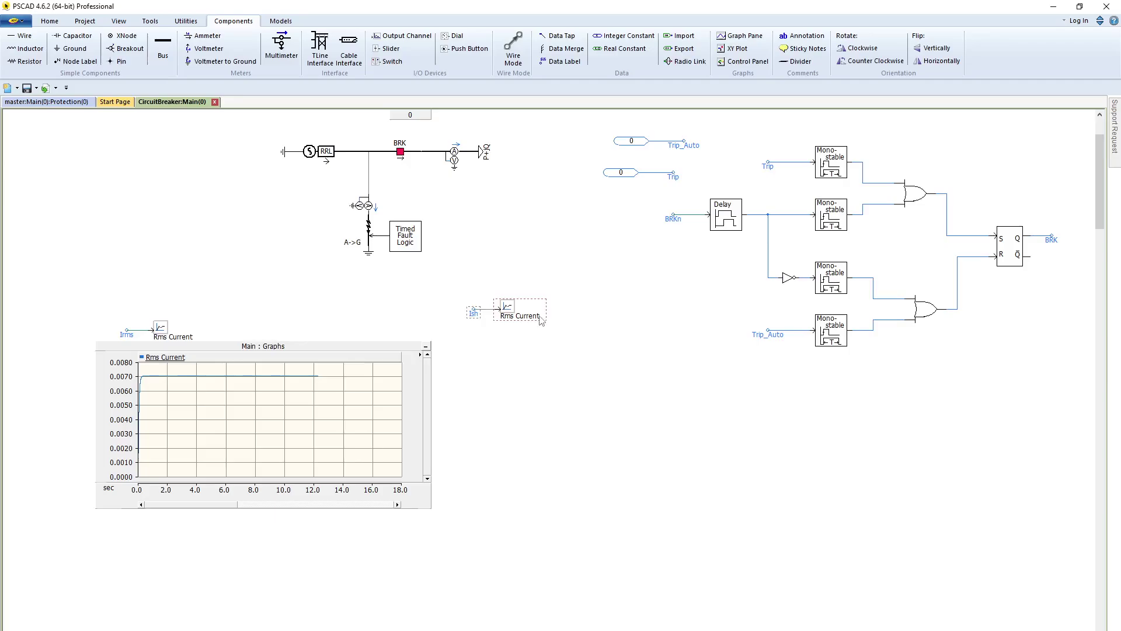
Change the title of the copied output channel to Ish Current
double_click(541, 321)
left_click(647, 277)
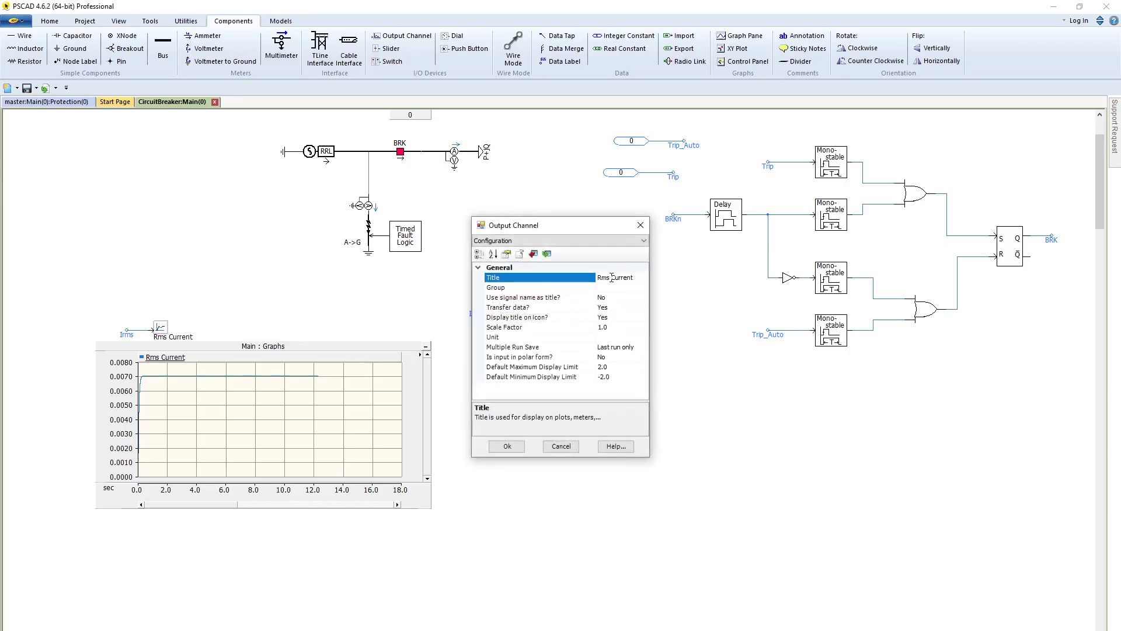
left_click_drag(611, 277, 581, 285)
type("Ish")
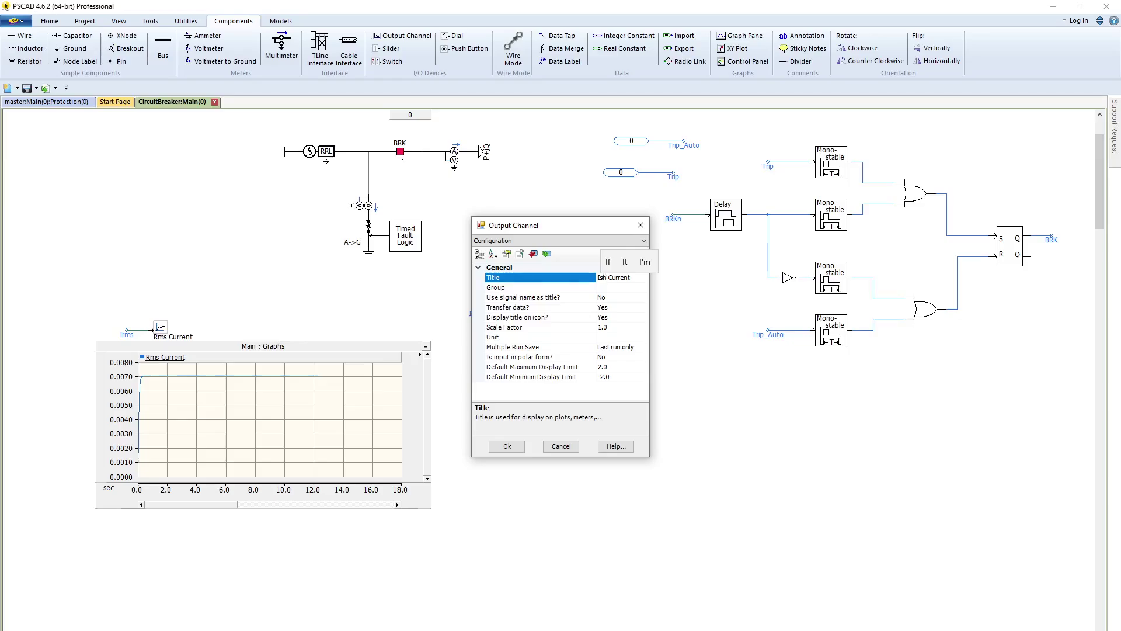
key("Return")
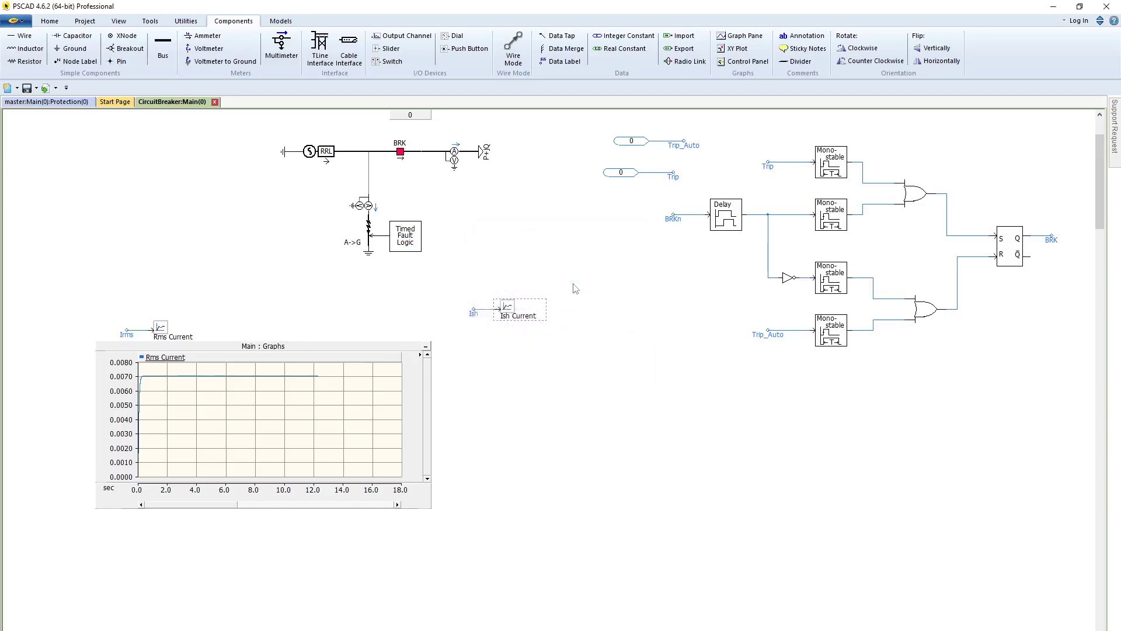
Add a graph frame for the Ish Current channel beside the Rms Current graph
right_click(512, 316)
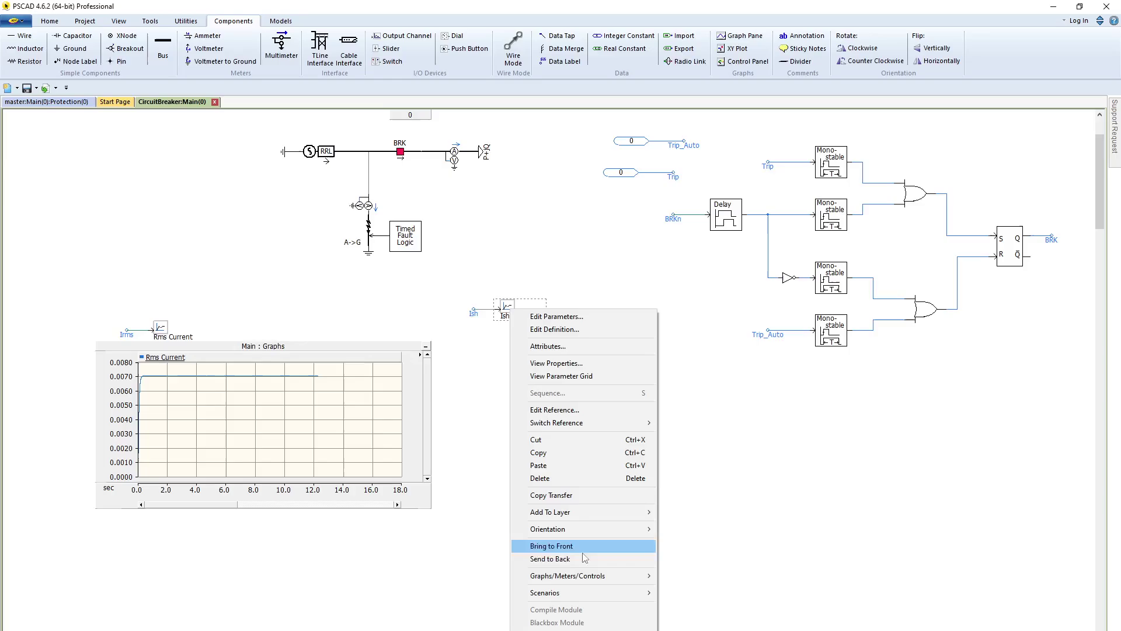
mouse_move(592, 577)
left_click(695, 575)
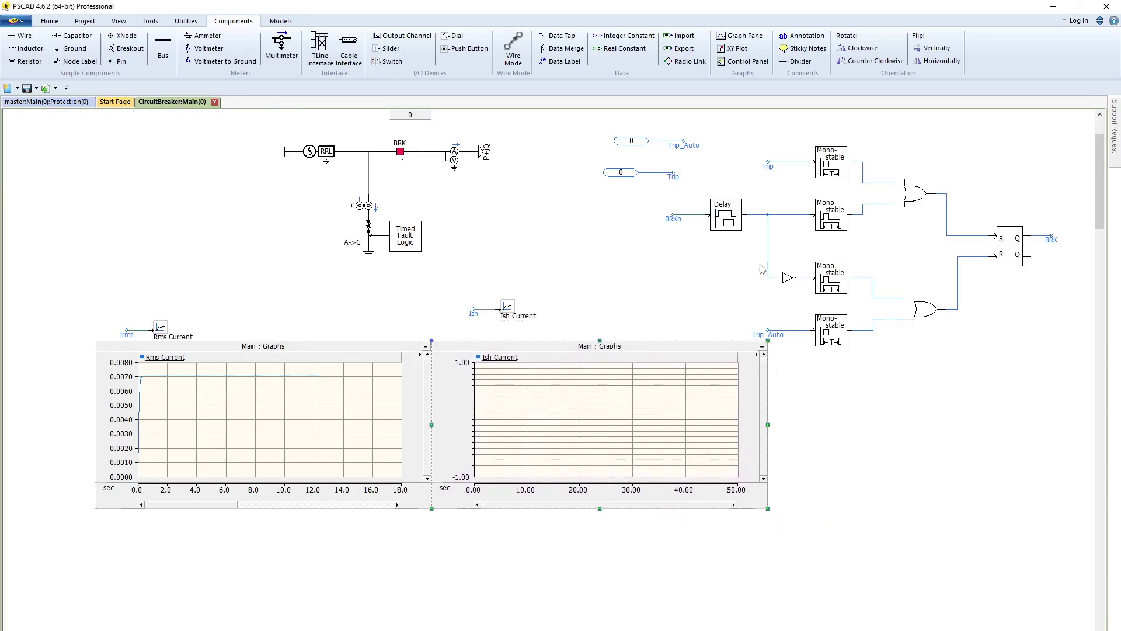
Run the simulation and fit the Ish Current graph's axes to its curve
left_click(49, 21)
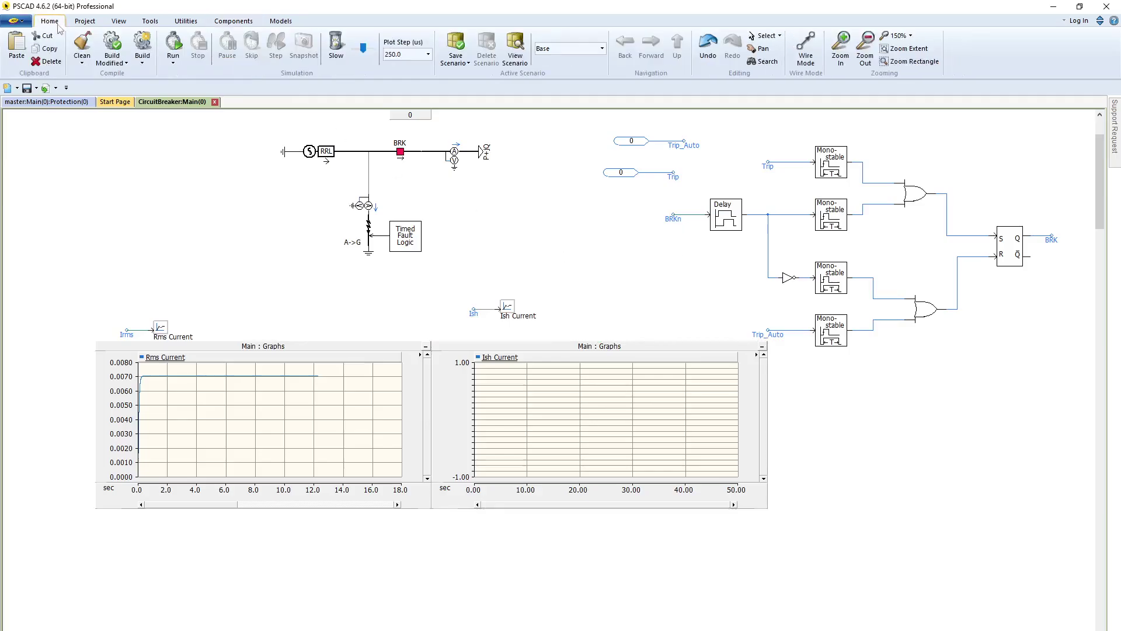
left_click(174, 45)
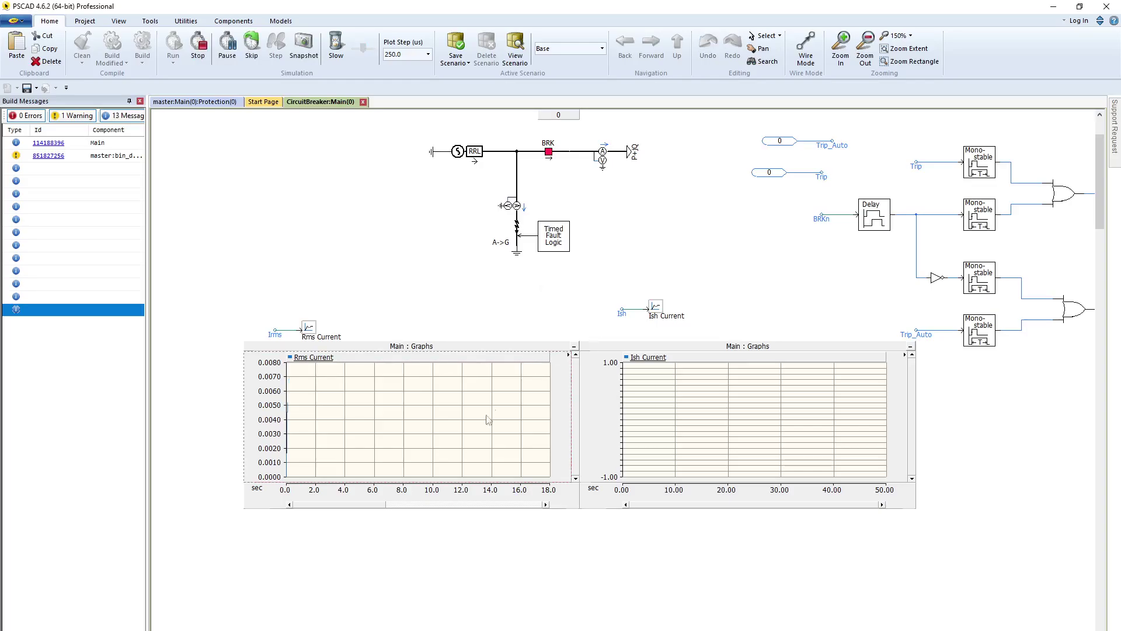
left_click(601, 353)
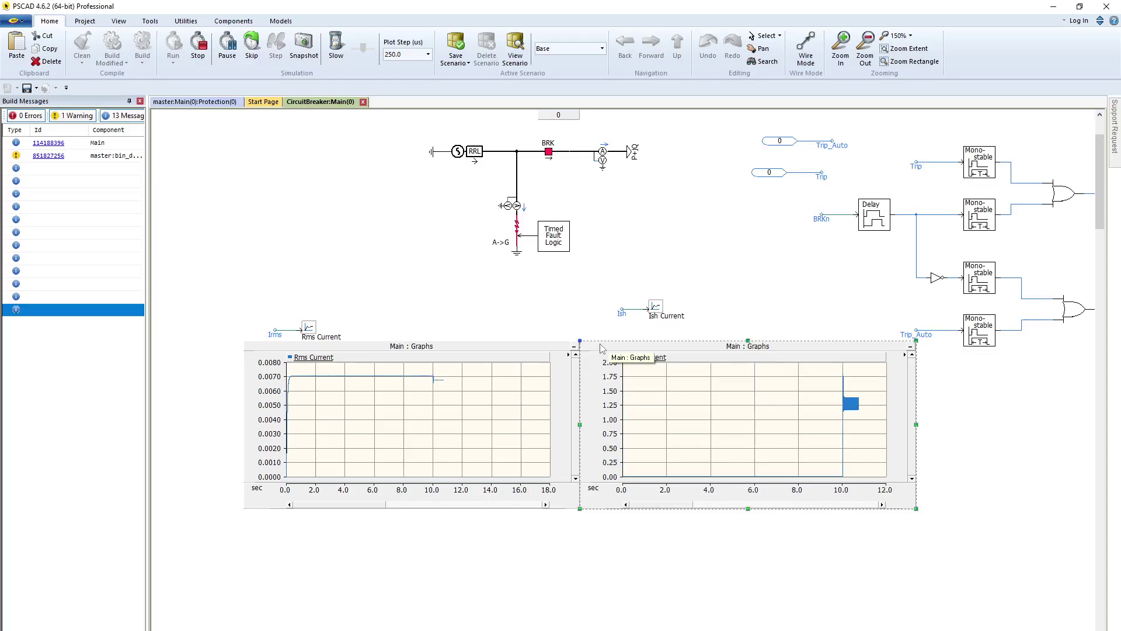
left_click(836, 358)
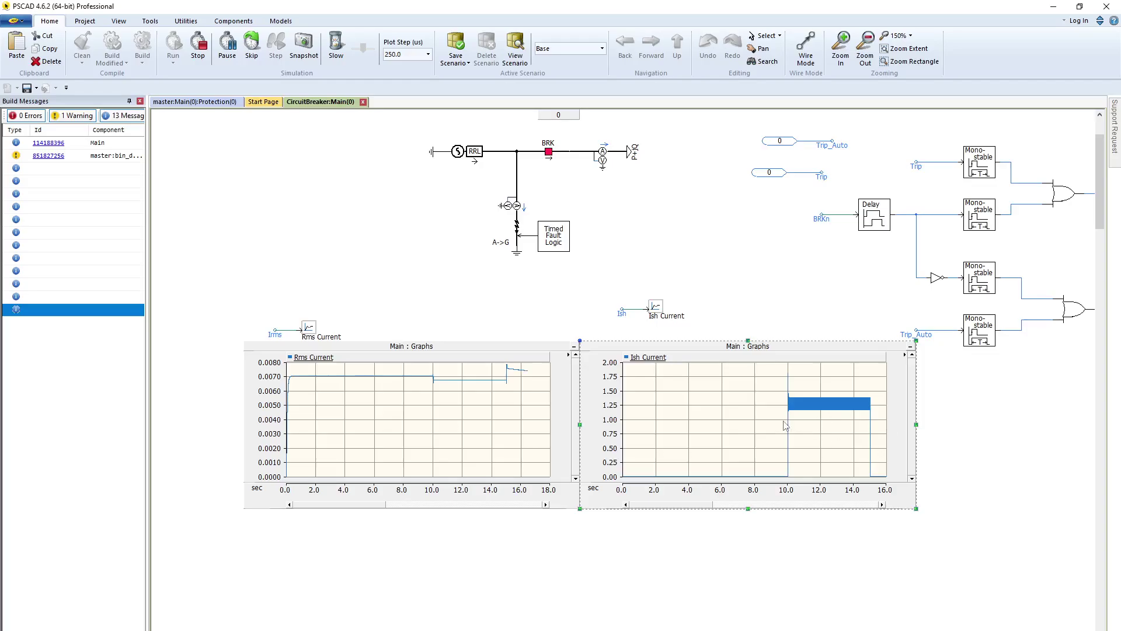
Check the fault application time and duration in the Timed Fault Logic parameters
left_click(552, 250)
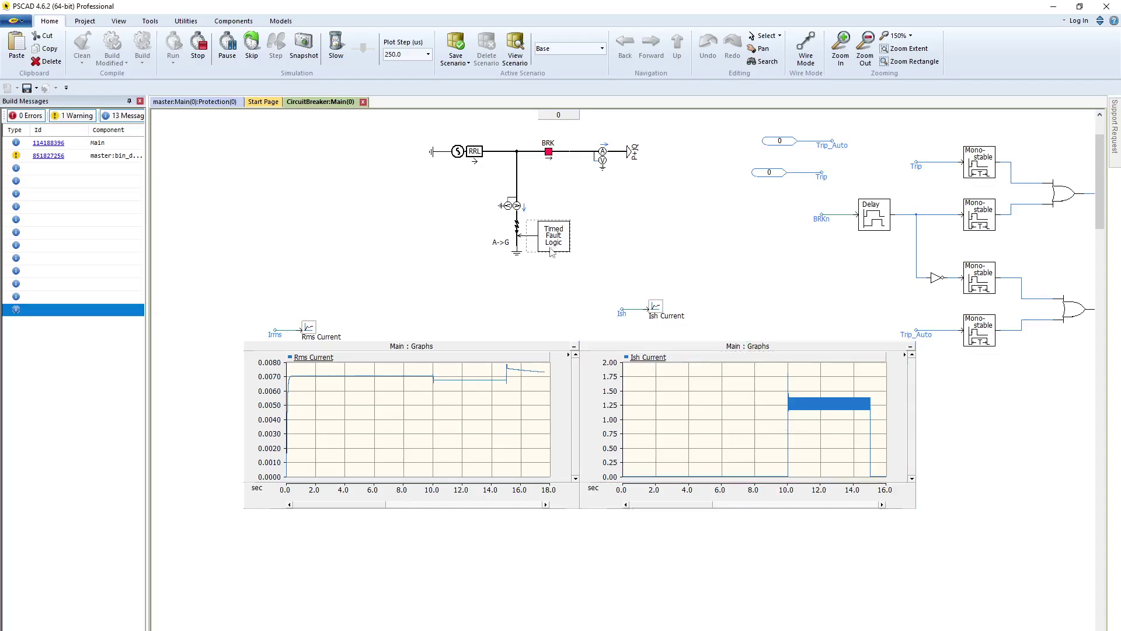
double_click(551, 250)
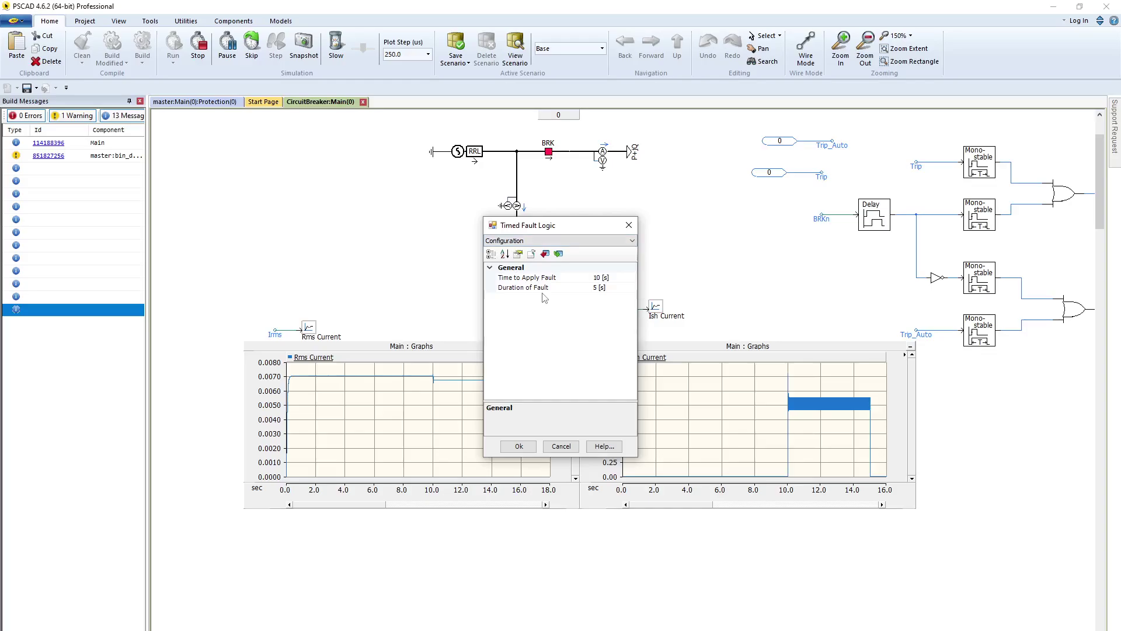
left_click(628, 225)
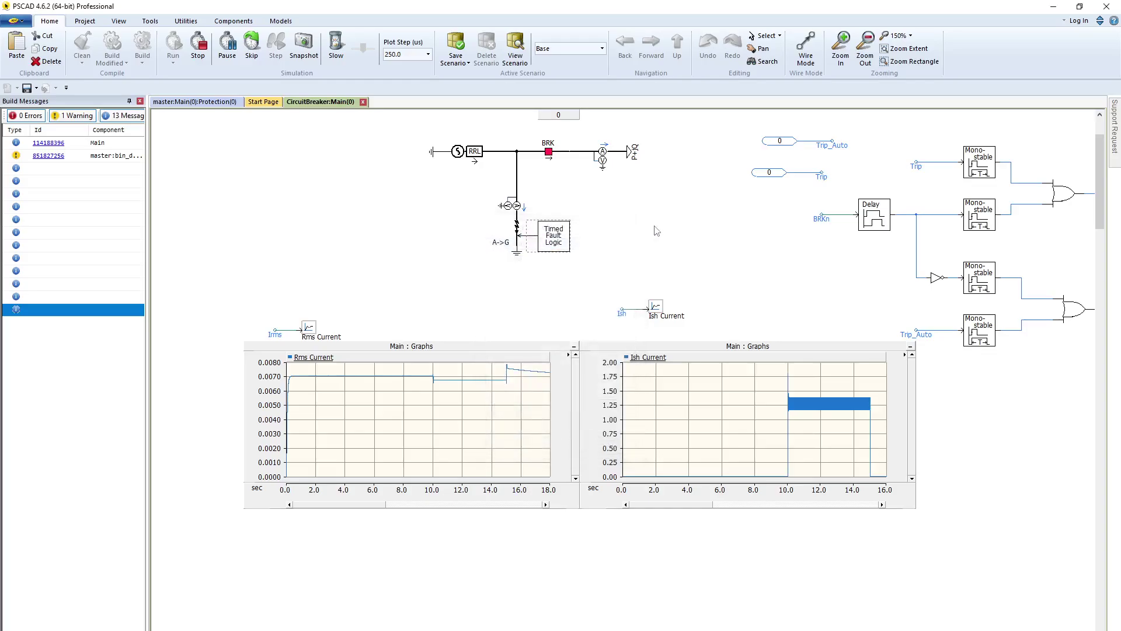
Set the fault multimeter's frequency to 50 Hz
double_click(525, 209)
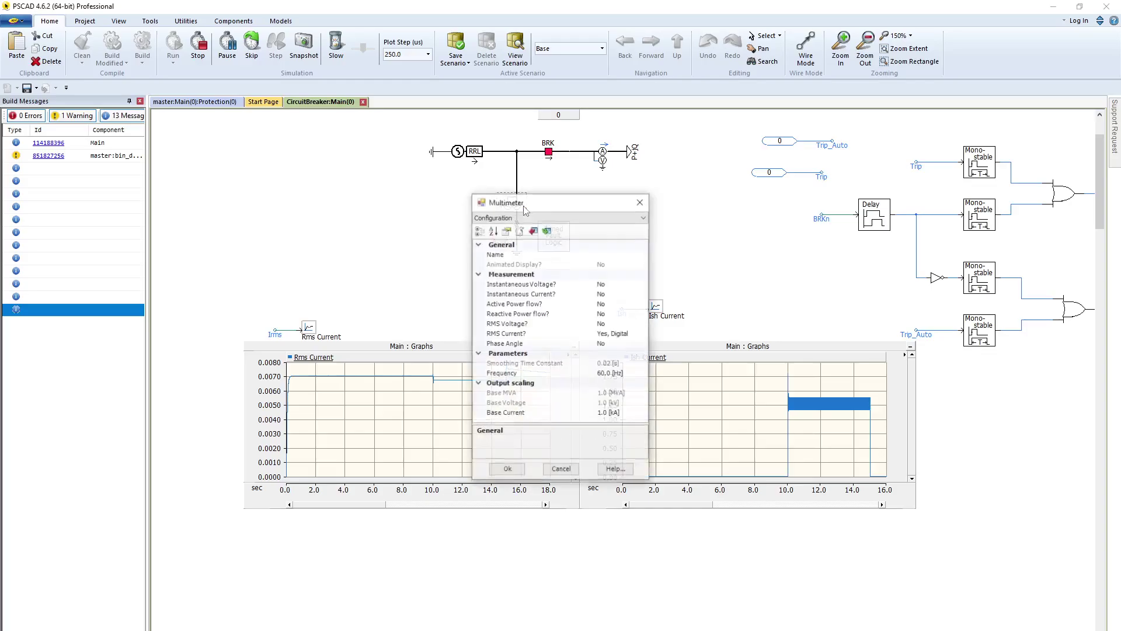
left_click(623, 374)
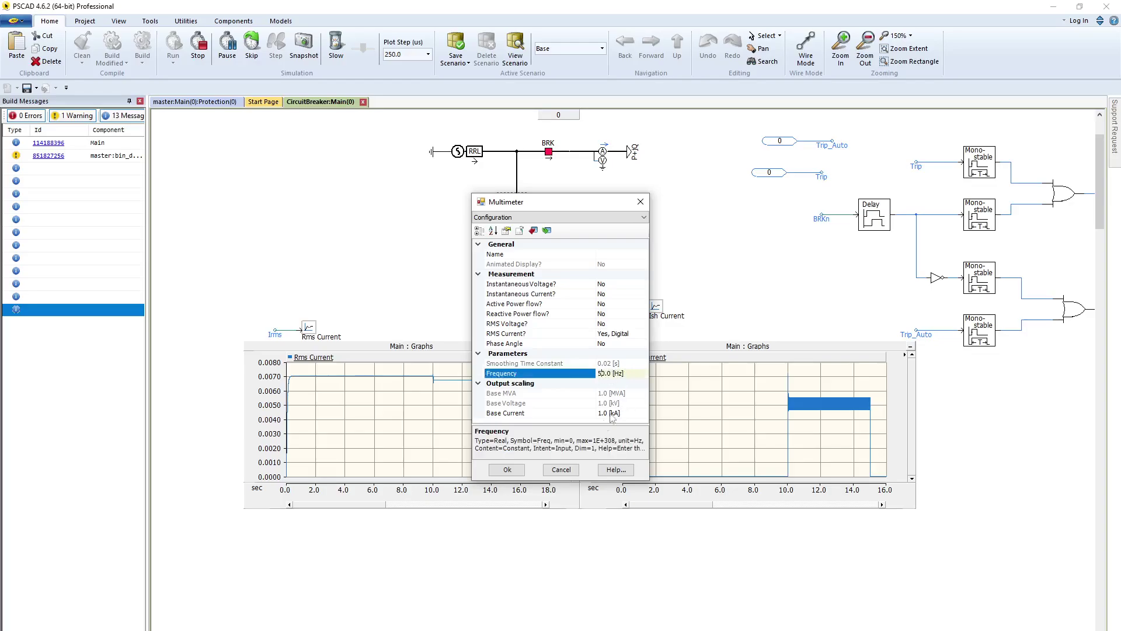
left_click(508, 469)
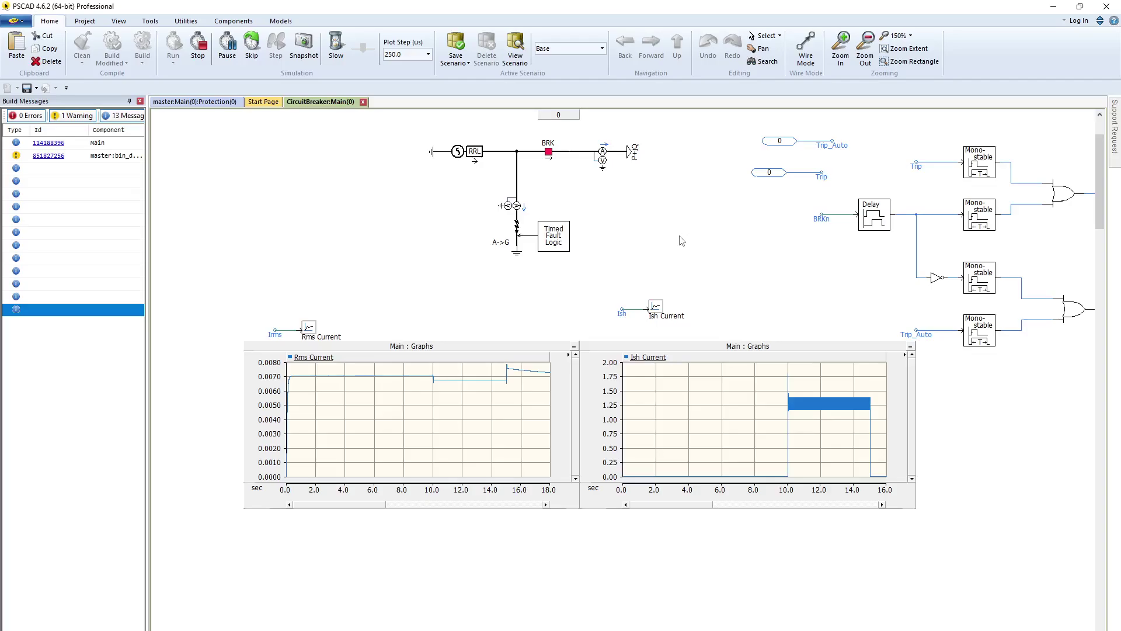
Copy the over current detection element from the master library's Protection page into the CircuitBreaker circuit, above the Trip_Auto input
left_click(188, 102)
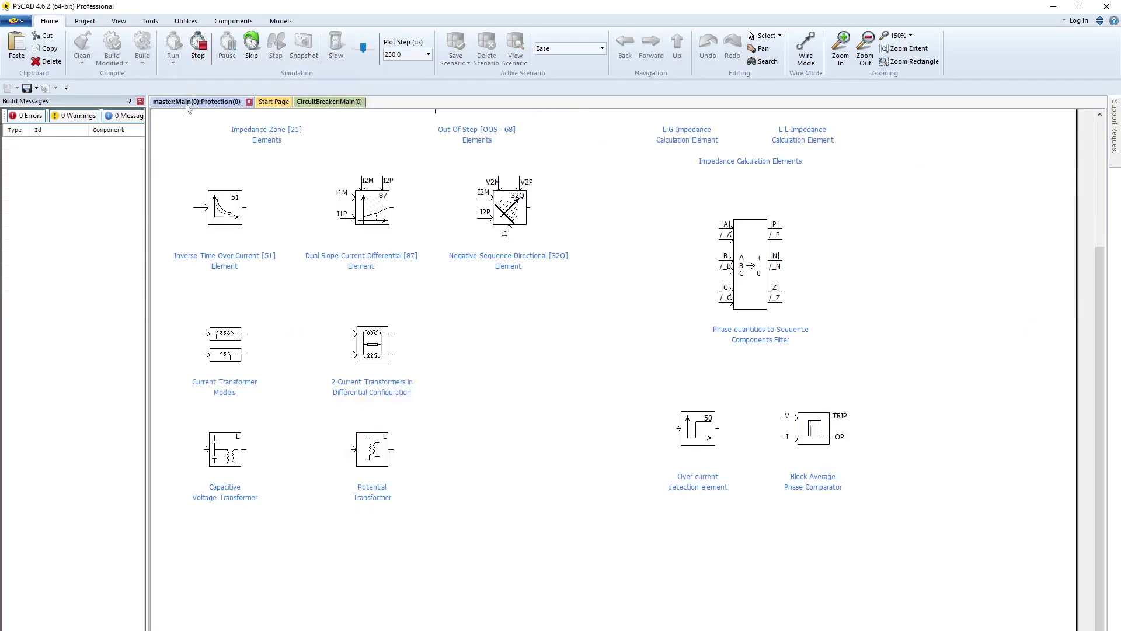
left_click(709, 438)
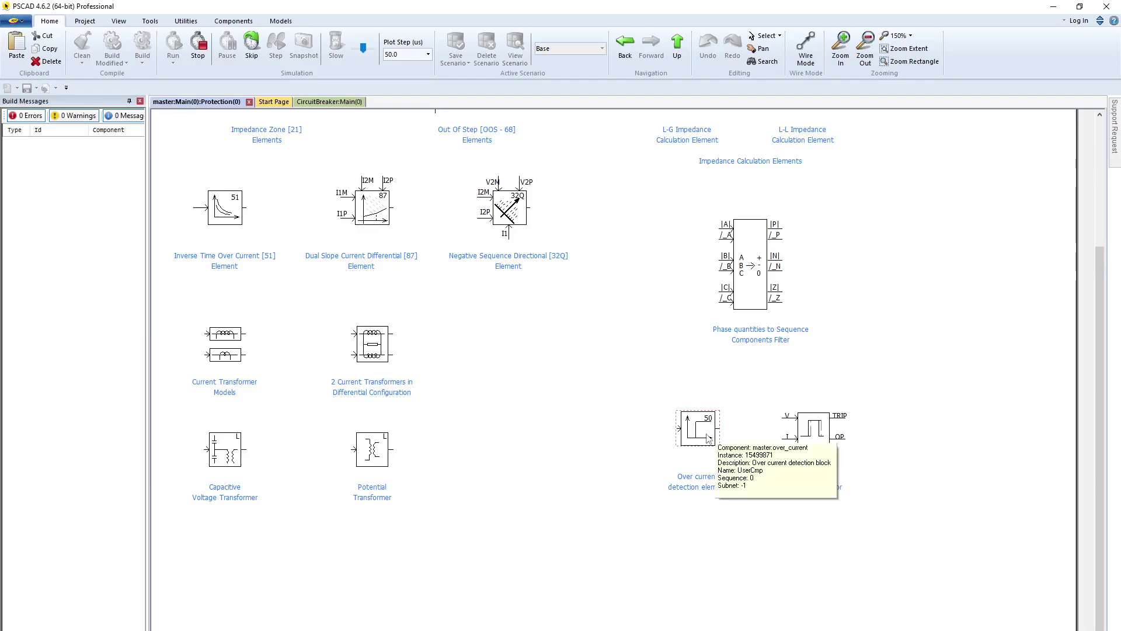
left_click(329, 102)
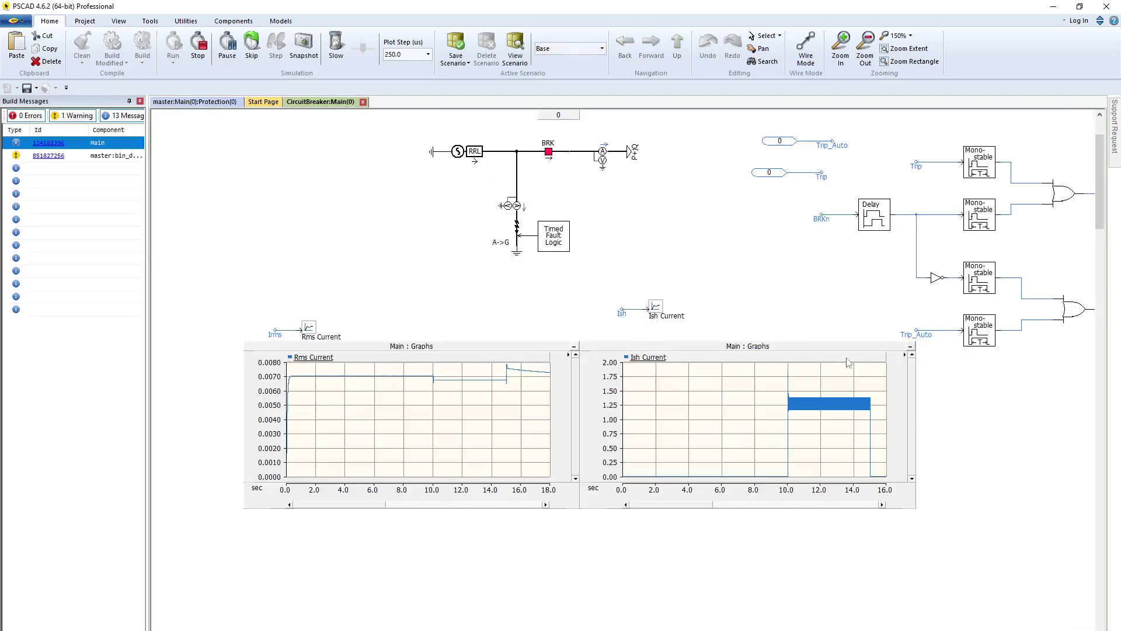
left_click(741, 400)
scroll(707, 387, "up", 3)
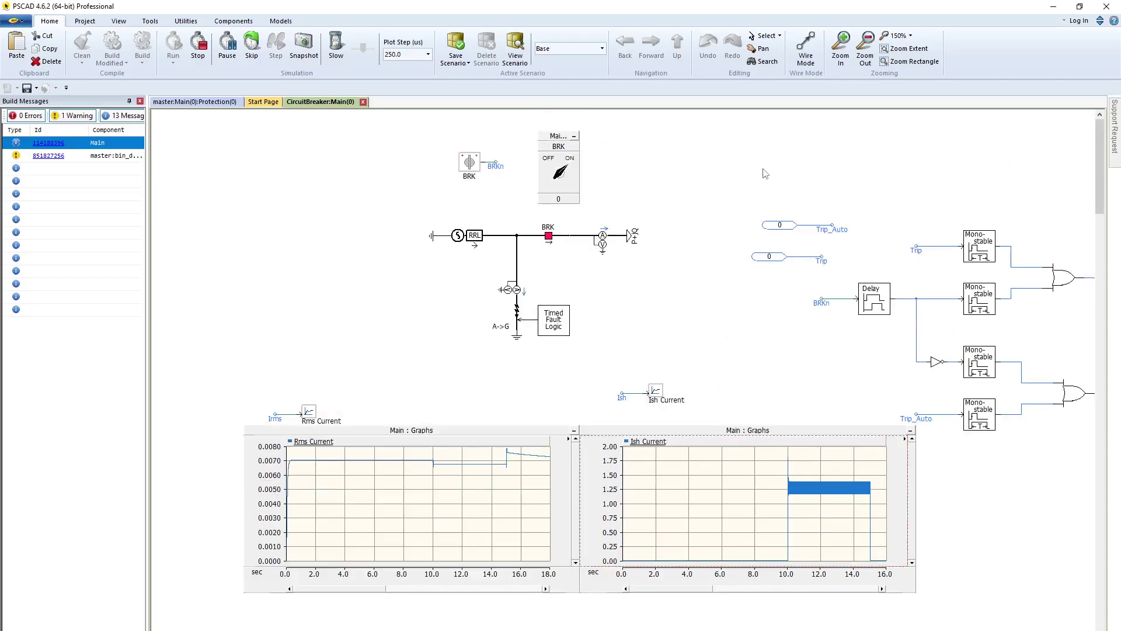
key("ctrl+v")
Set the over current detection block's preprocessing to Digital RMS and its frequency to 50 Hz
double_click(778, 177)
left_click(619, 288)
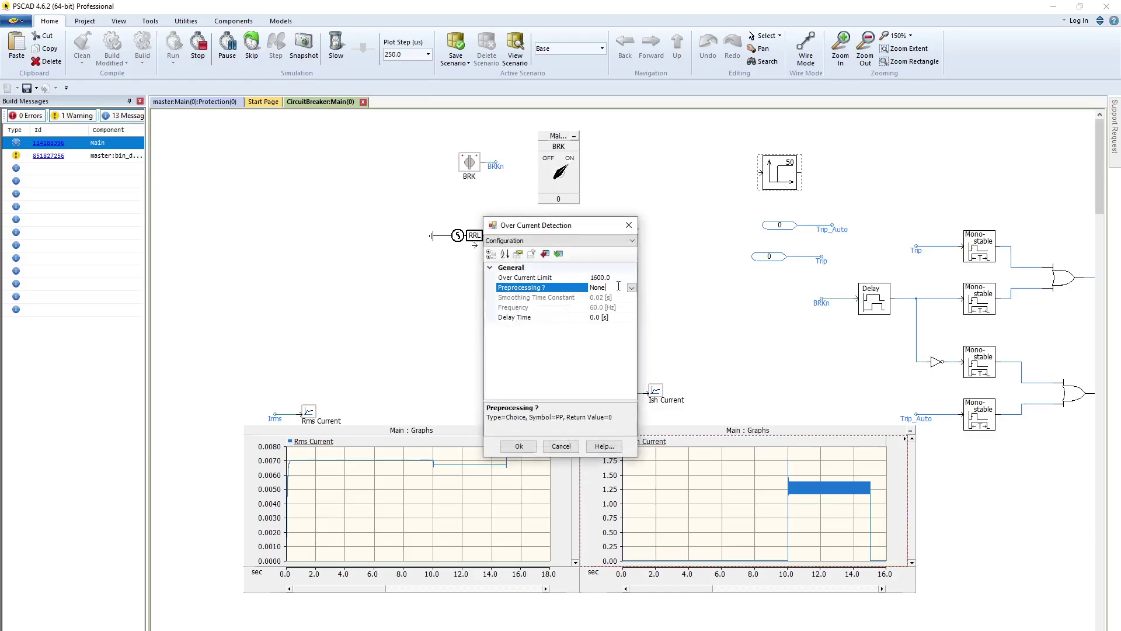
left_click(631, 288)
left_click(585, 326)
left_click(601, 308)
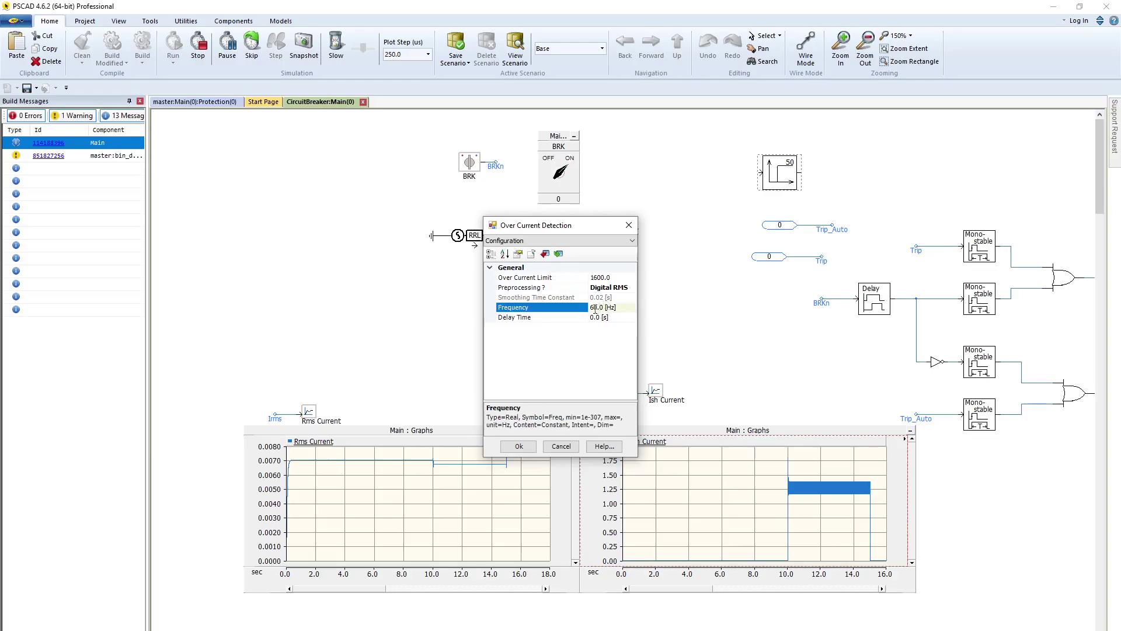
key("BackSpace")
type("5")
left_click_drag(600, 230, 711, 214)
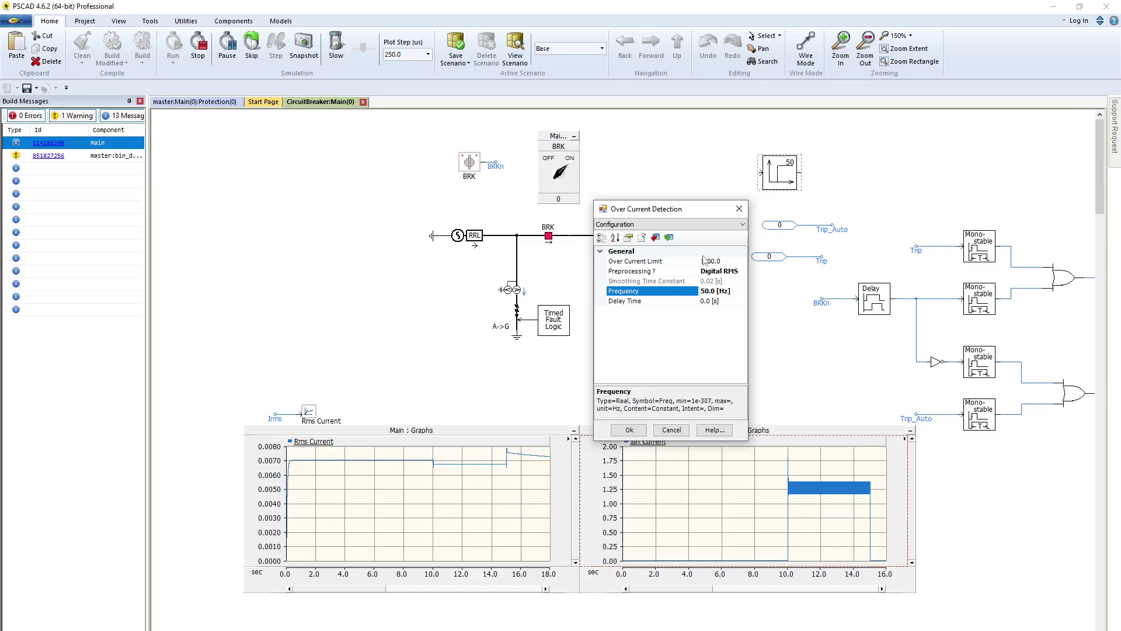
Set the over current limit to 0.1 and accept the over current detection parameters
left_click(726, 262)
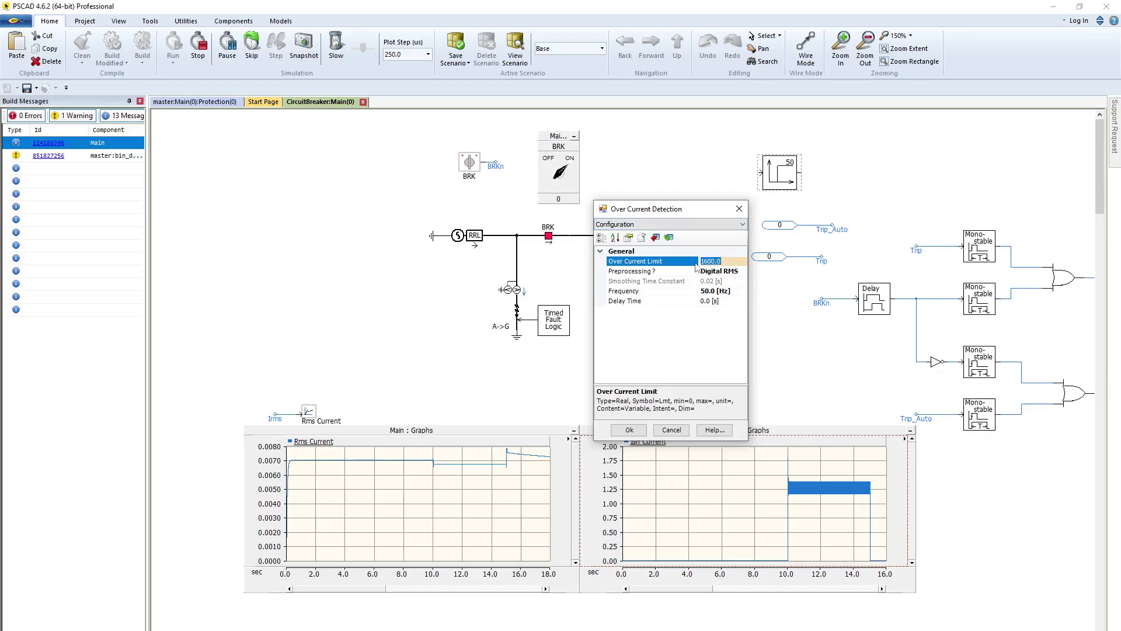
type(".1")
key("Return")
left_click(629, 430)
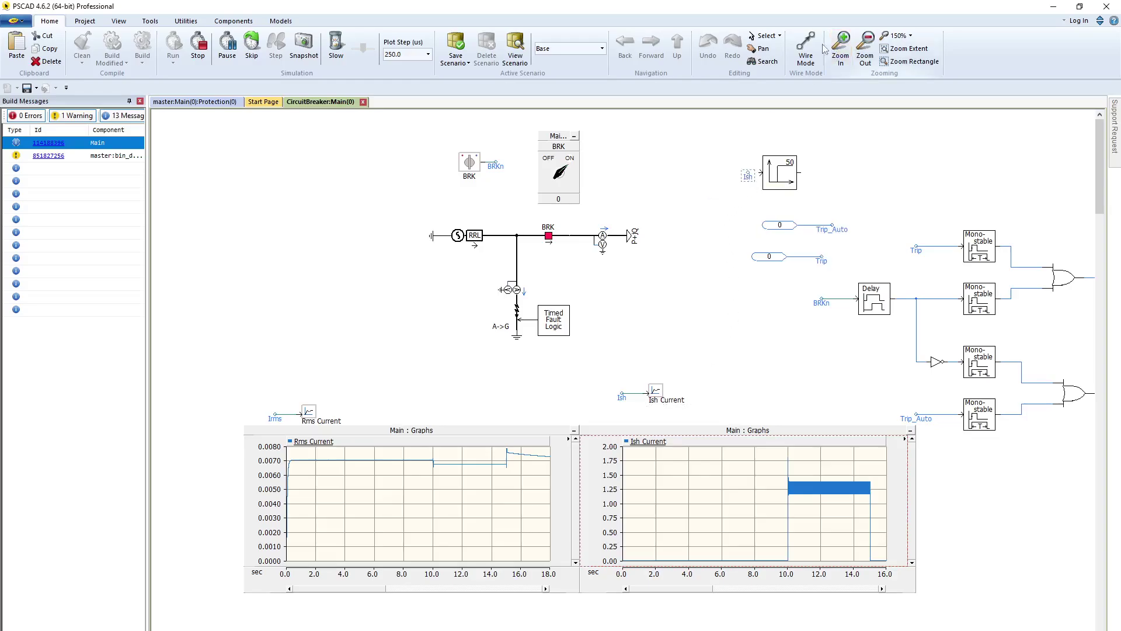
Wire the copied Ish label to the input of the over current detection block
key("ctrl+w")
left_click_drag(742, 175, 761, 172)
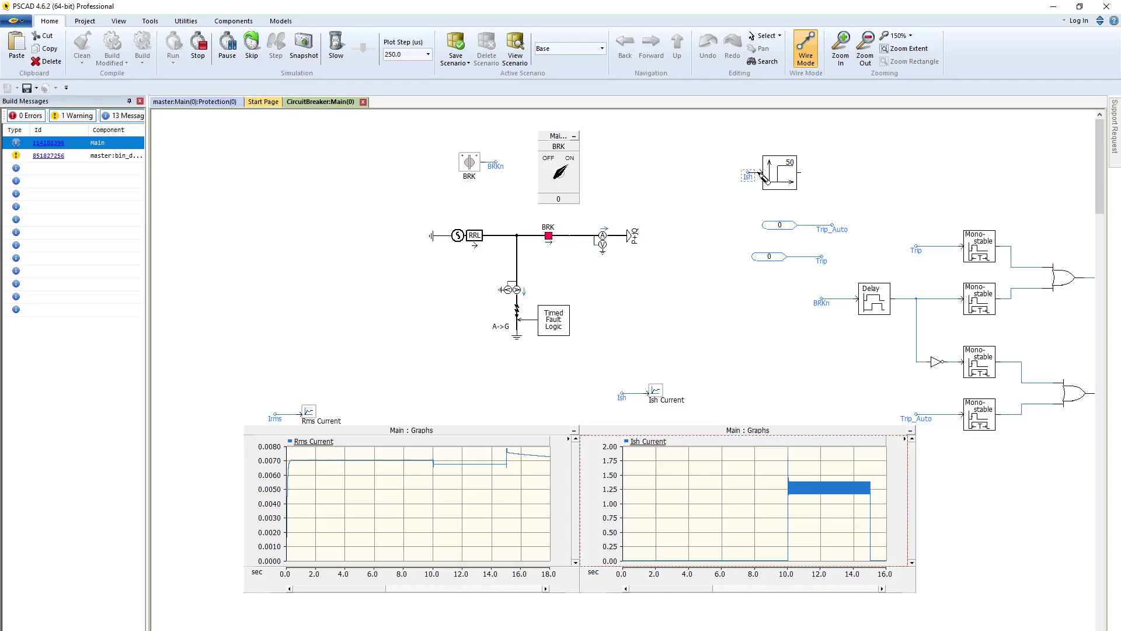
key("ctrl+w")
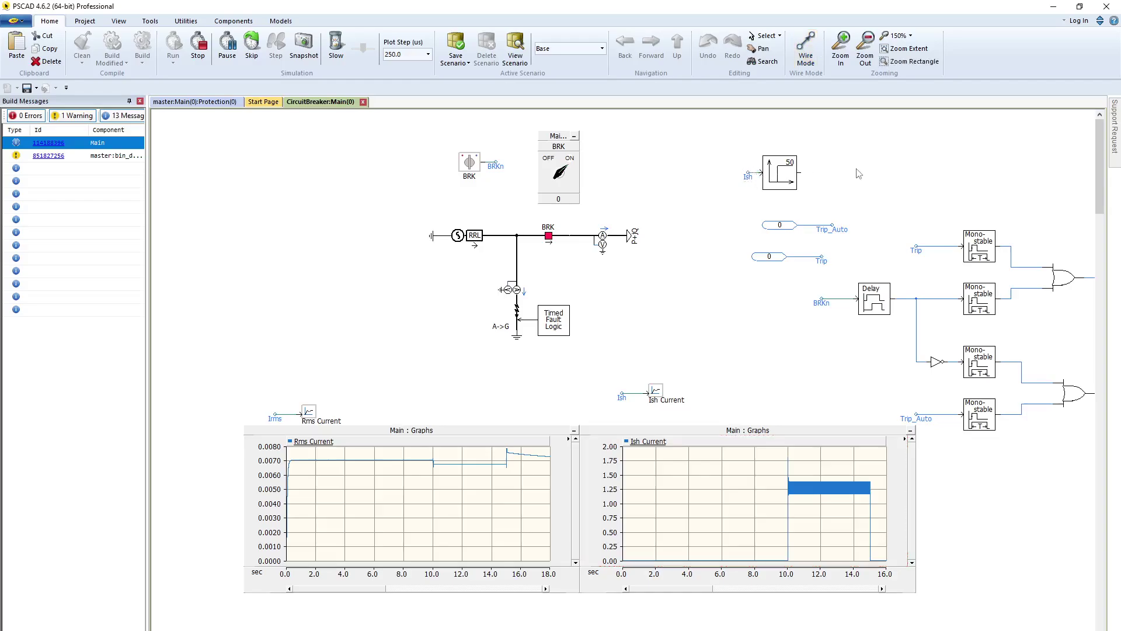
Try to cut the manual input block that feeds the Trip label
left_click(762, 259)
key("ctrl+x")
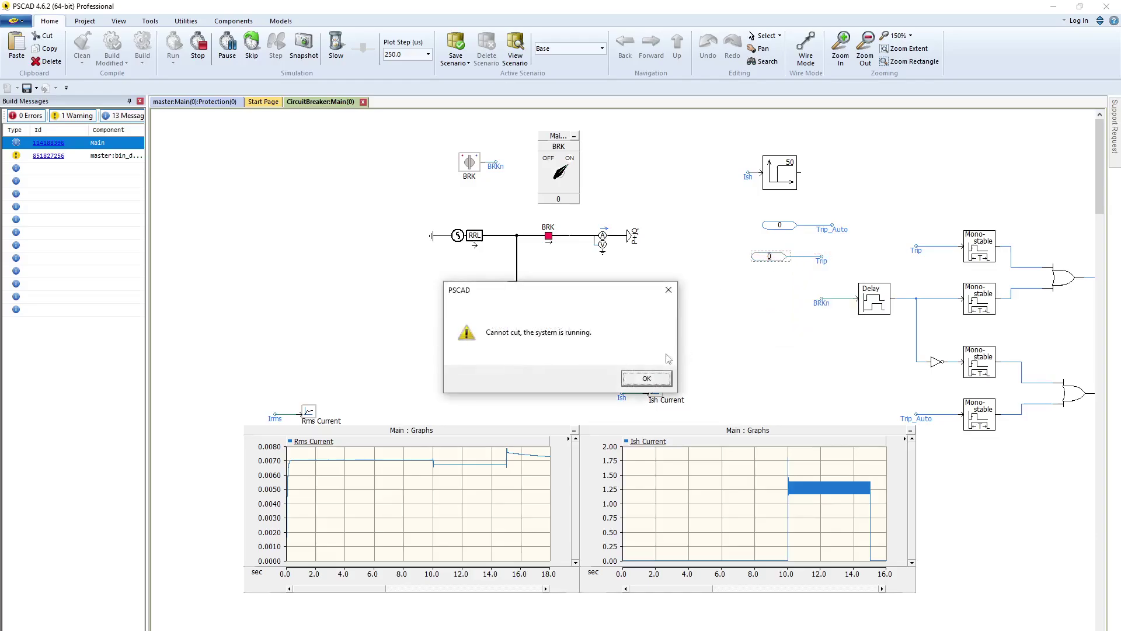
left_click(640, 378)
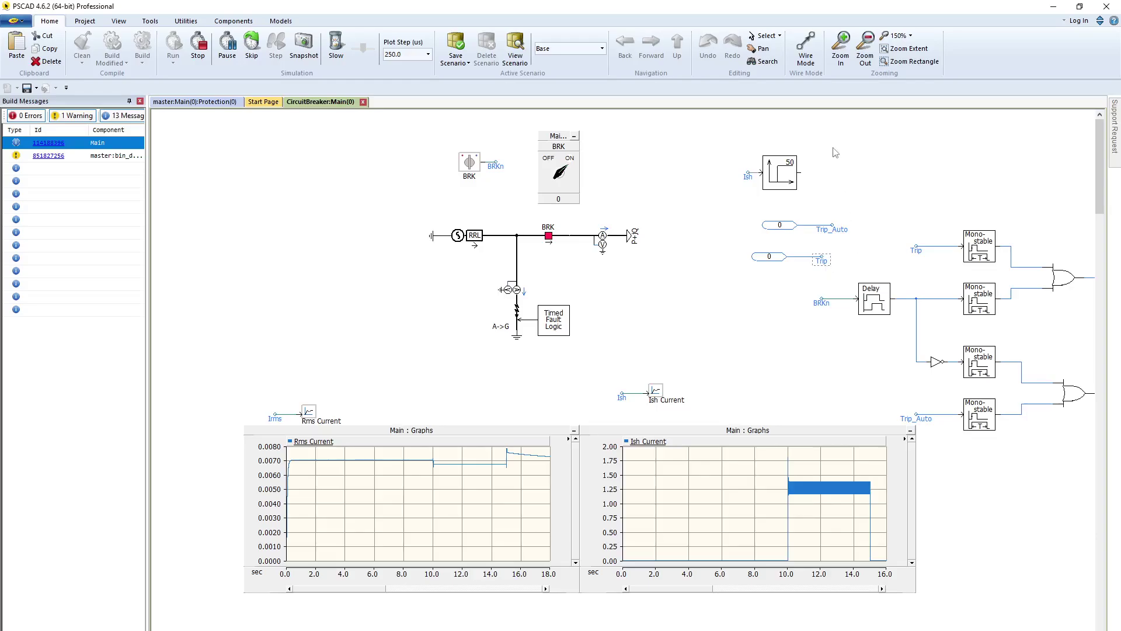
Place a copy of the Trip label beside the over current detection block and wire it to the block's output
key("ctrl+v")
left_click(805, 179)
left_click_drag(801, 177, 821, 176)
left_click(814, 46)
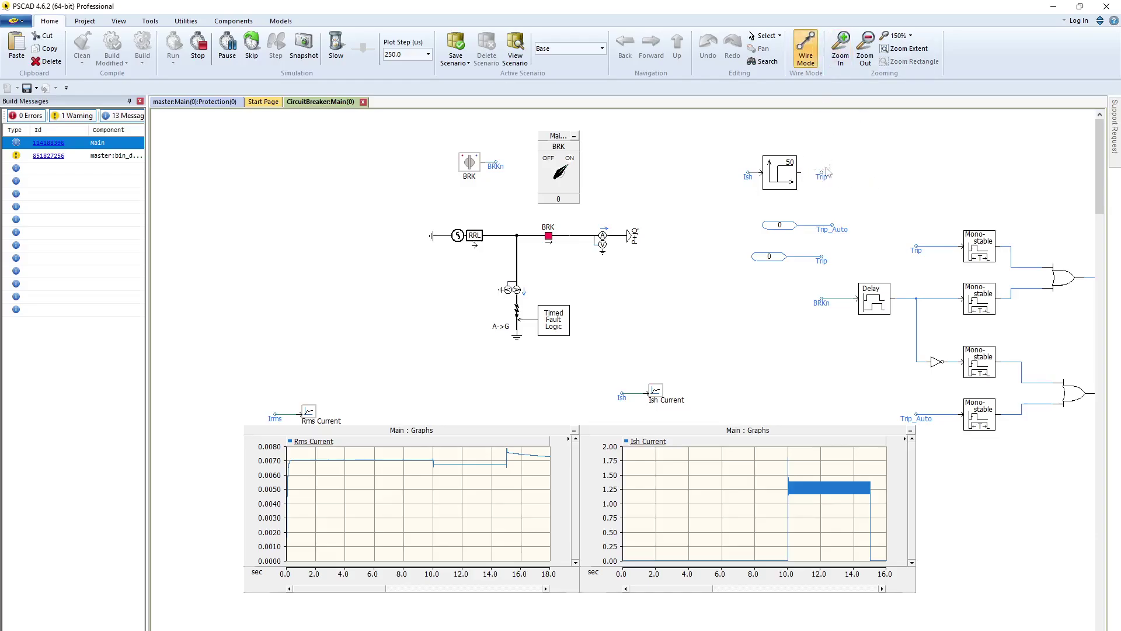
left_click(822, 173)
left_click(801, 173)
key("Escape")
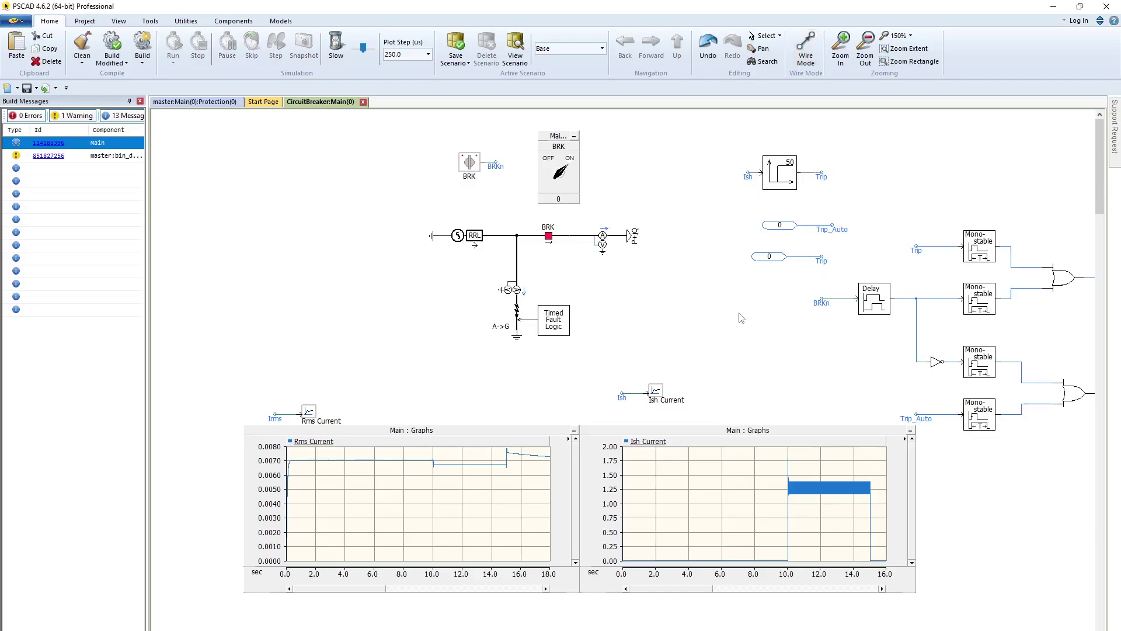
Delete the manual Trip input block below Trip_Auto together with its wire and label
left_click_drag(742, 255, 851, 281)
key("Delete")
scroll(669, 225, "down", 1)
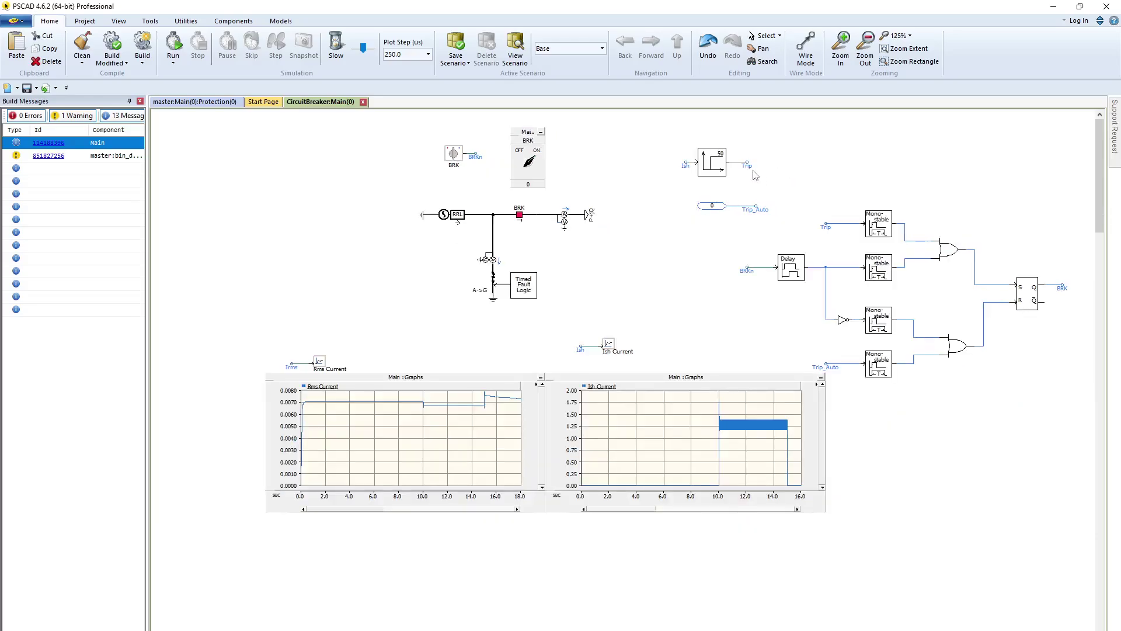
Add an output channel and place it below the Rms Current graph
left_click(236, 21)
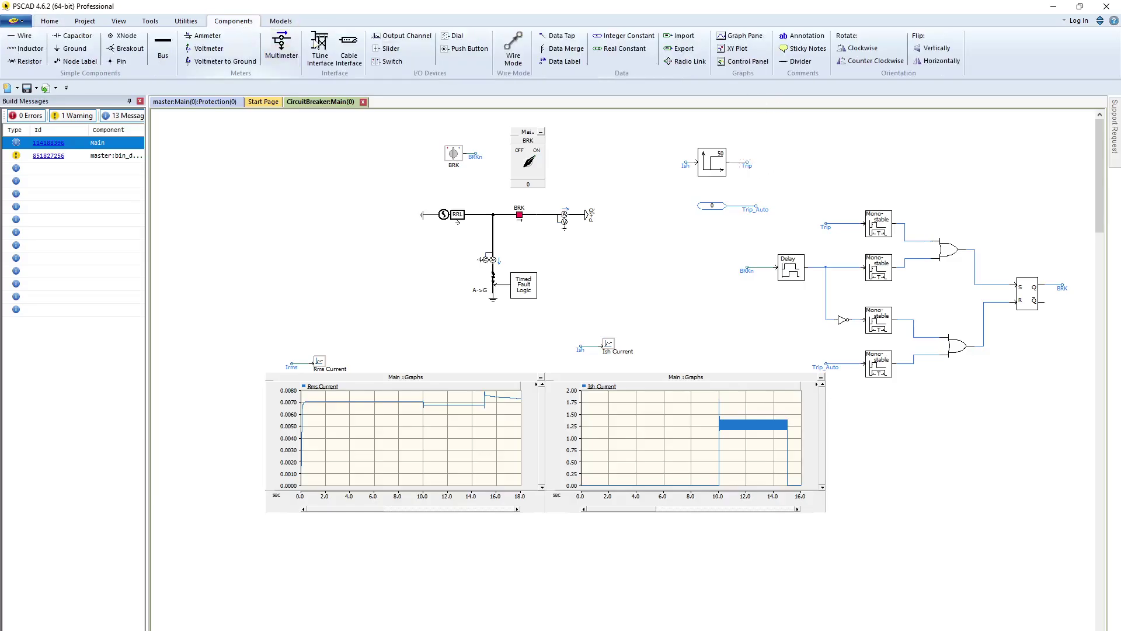
left_click(403, 36)
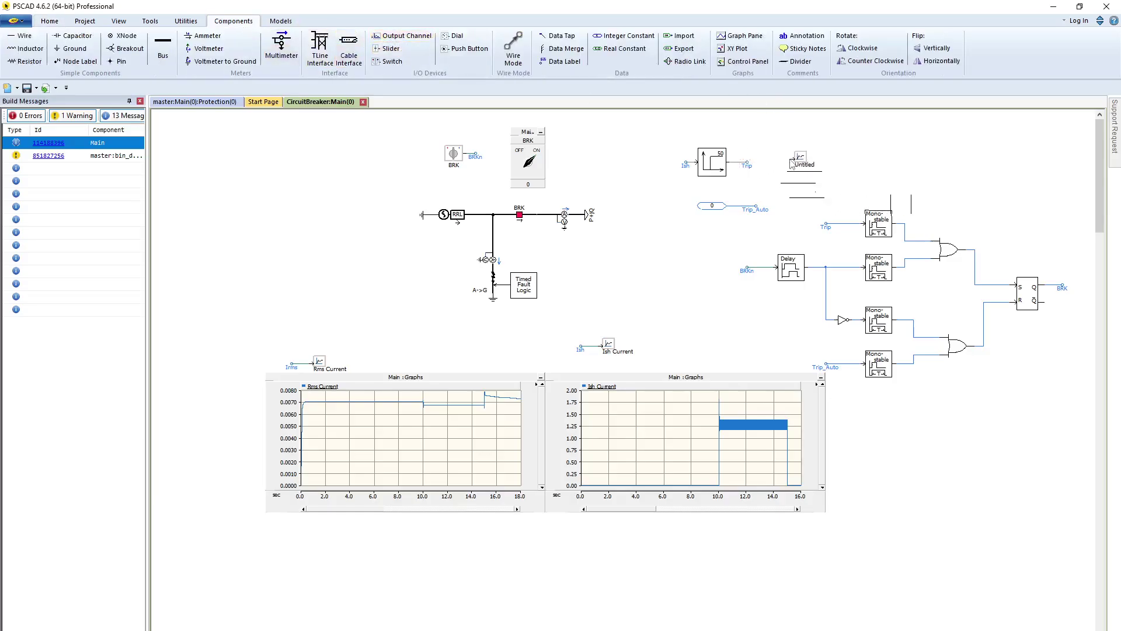
left_click(767, 167)
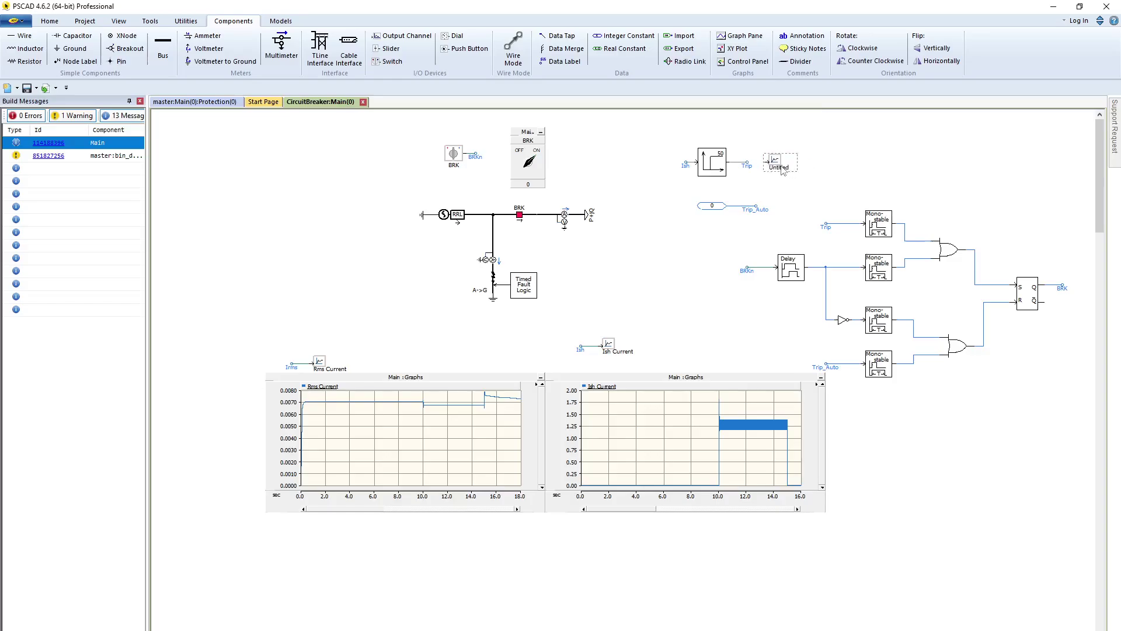
left_click_drag(782, 170, 306, 537)
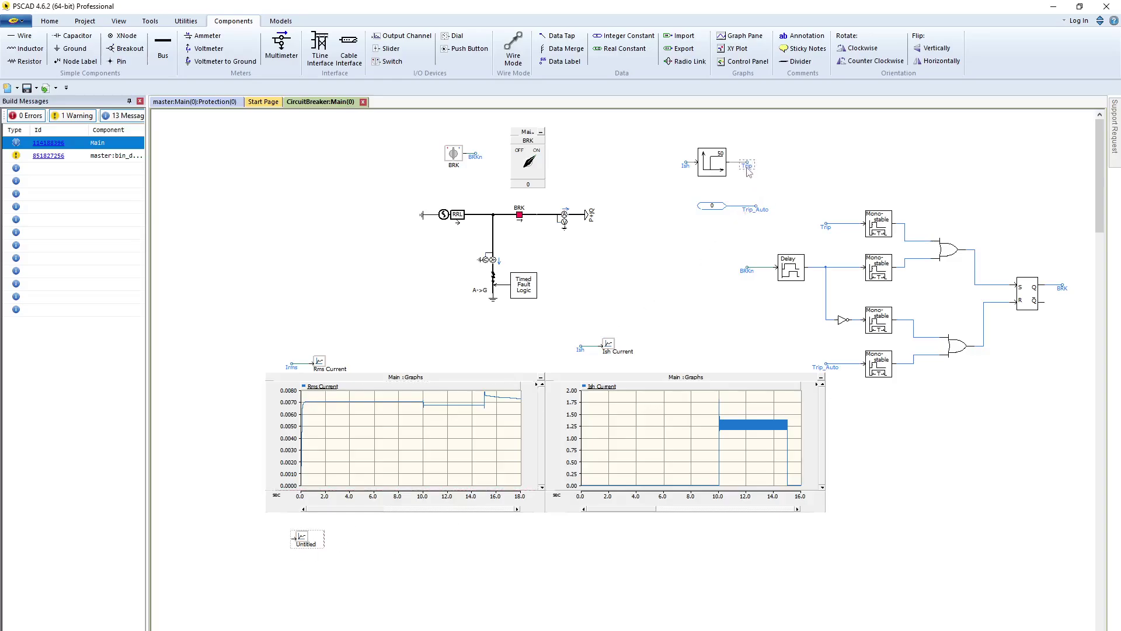
Paste a copy of the Trip label beside the new output channel and connect the two with a wire
key("ctrl+v")
left_click(282, 538)
left_click(512, 51)
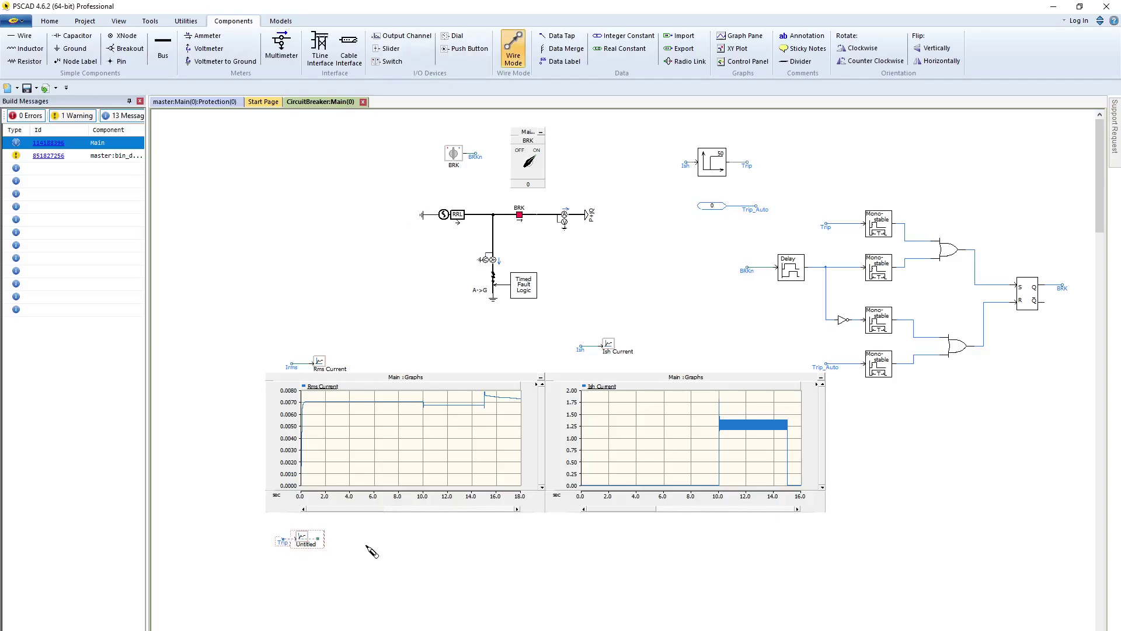
key("Escape")
left_click_drag(306, 547, 343, 543)
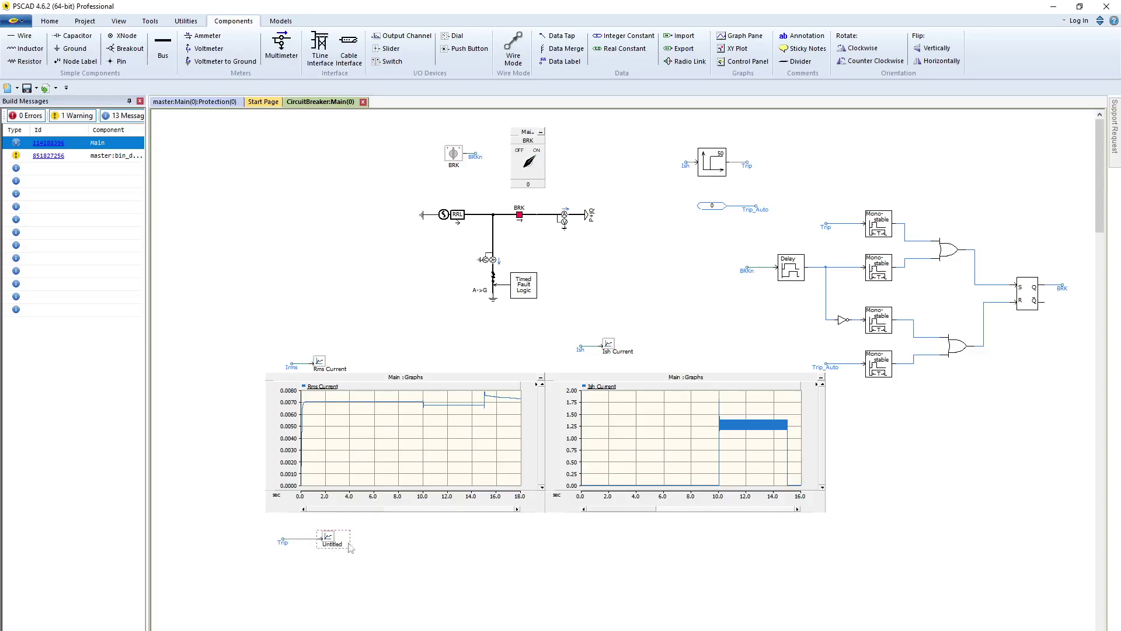
Add a graph frame for the Trip output channel beneath the Rms Current graph
right_click(334, 539)
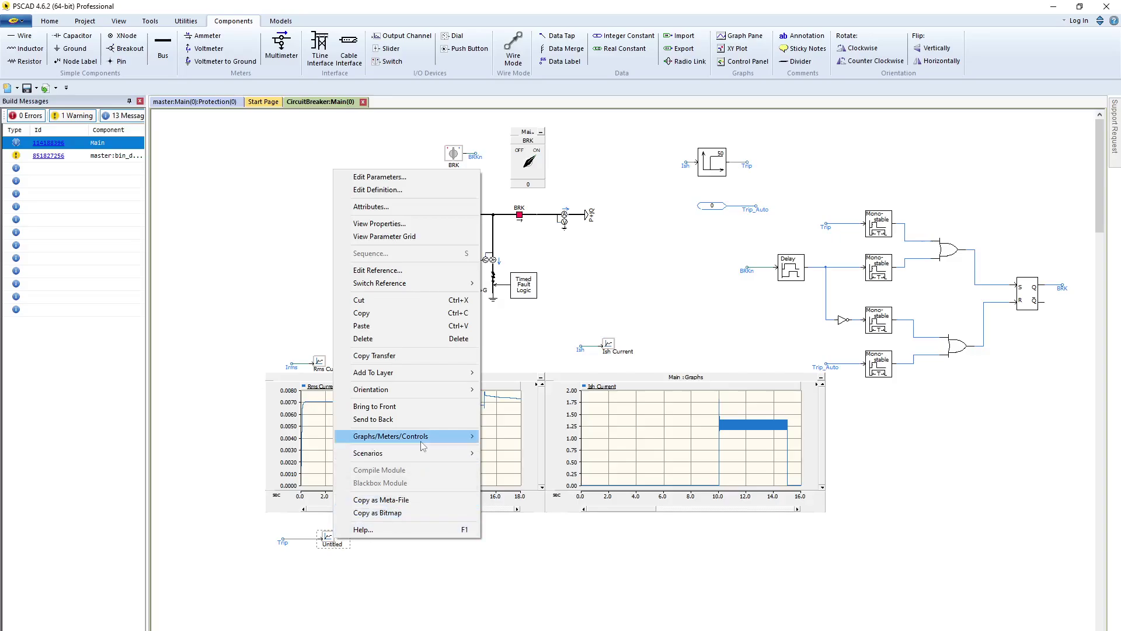
mouse_move(479, 440)
left_click(525, 517)
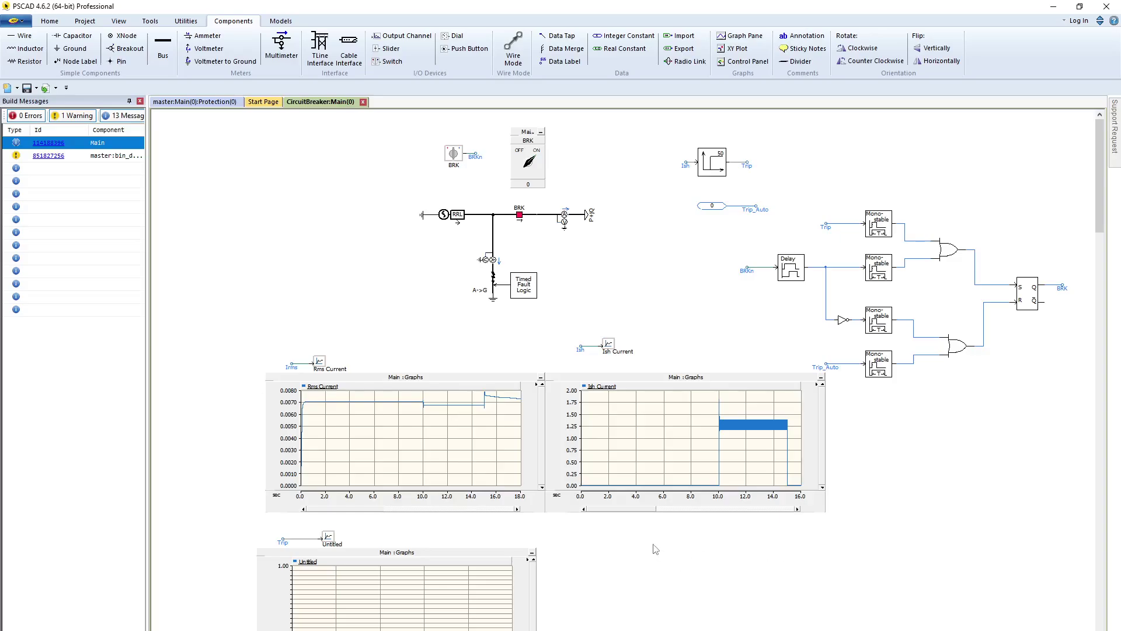
scroll(655, 549, "down", 3)
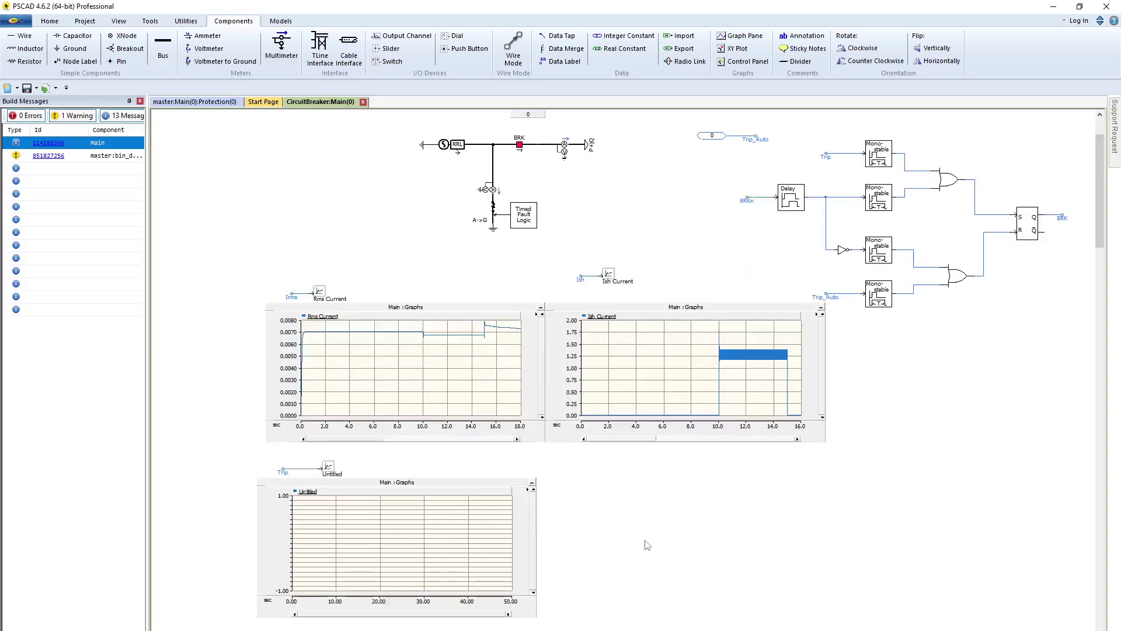
Run the simulation and watch the current graphs, the Trip graph and the BRK breaker during the fault
left_click(58, 21)
left_click(178, 47)
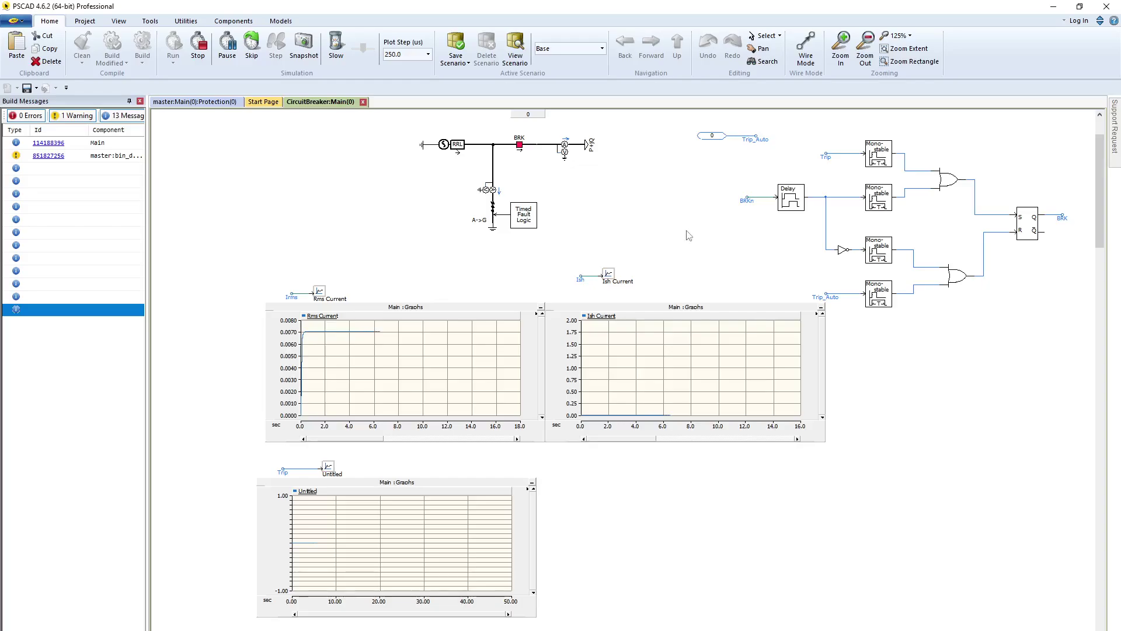
left_click(407, 507)
left_click(679, 276)
left_click(522, 151)
left_click(347, 540)
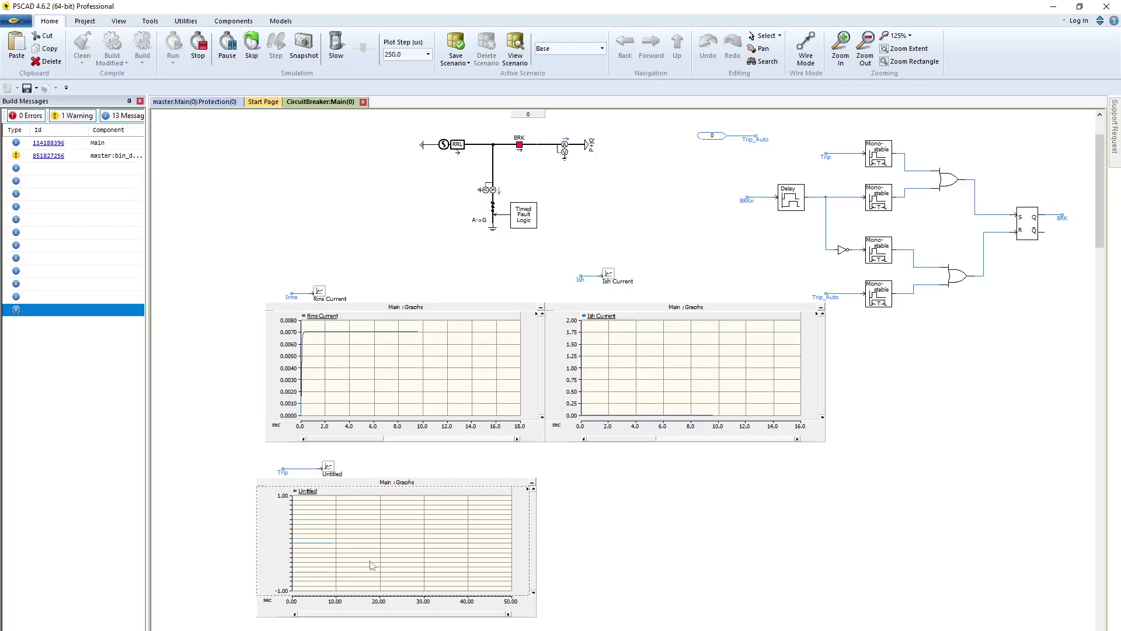
left_click(658, 398)
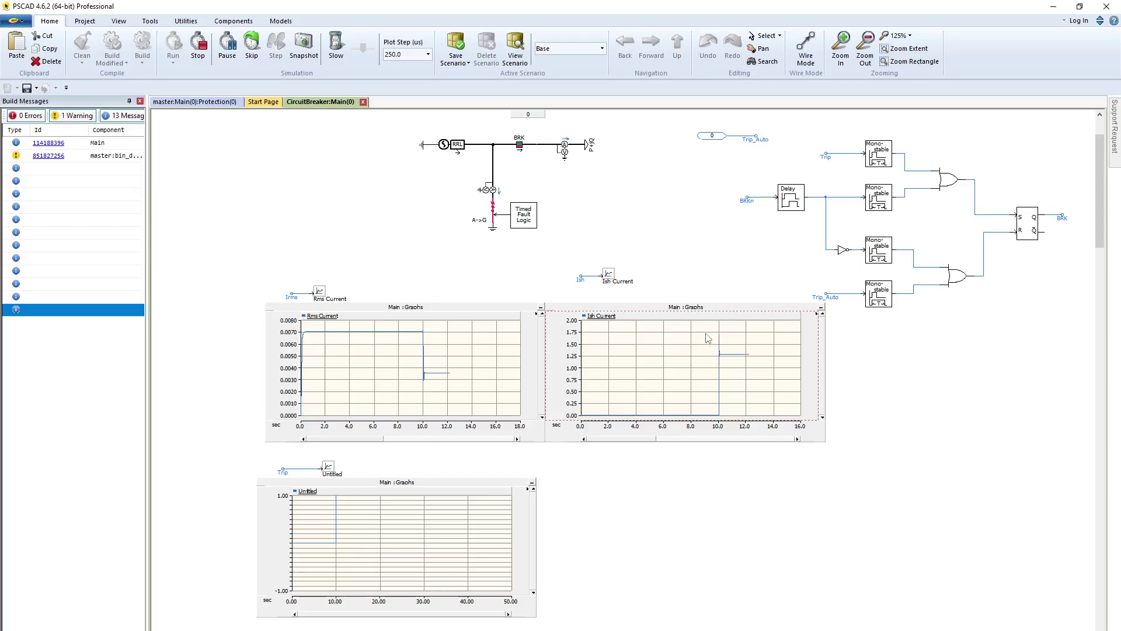
left_click(351, 519)
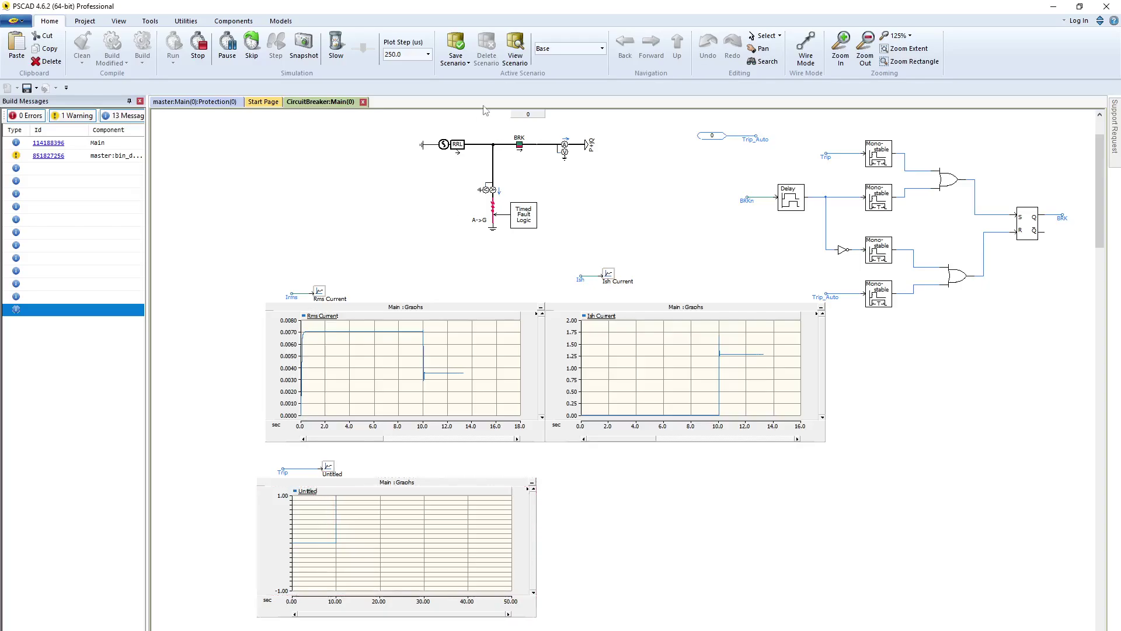
left_click(522, 146)
left_click(472, 208)
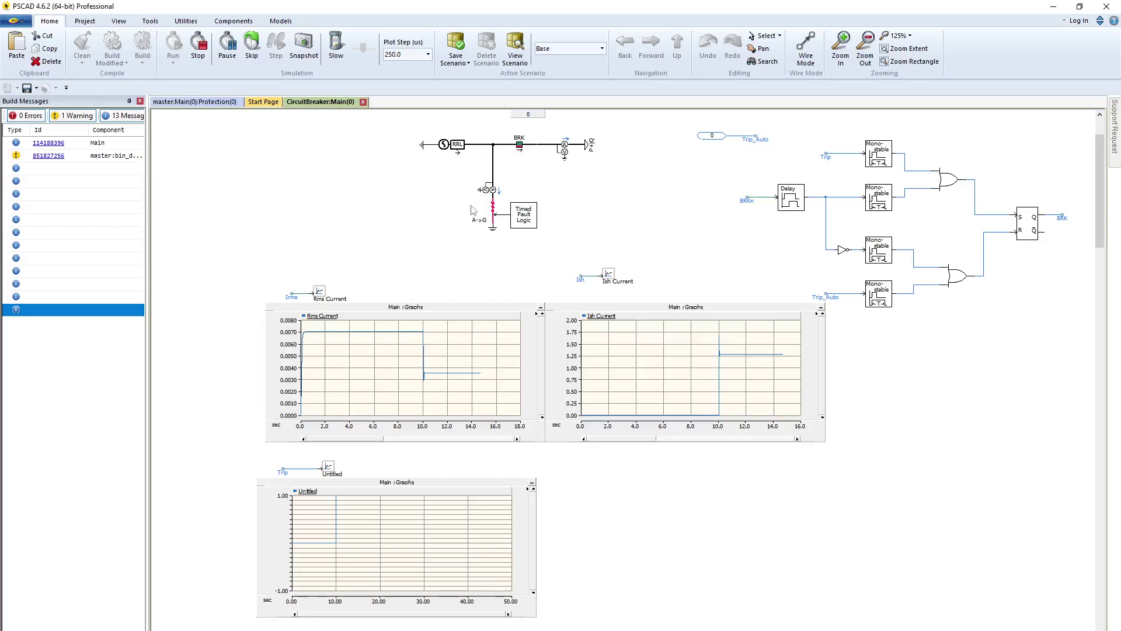
Fit the Trip graph's axes to its curve
left_click(336, 488)
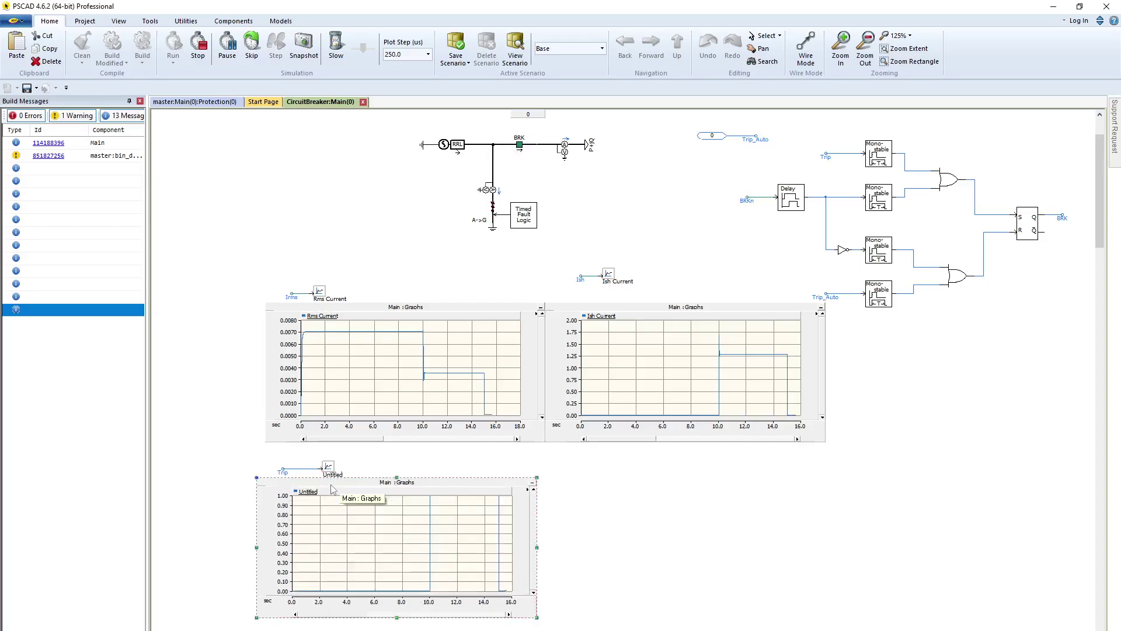
left_click(334, 491)
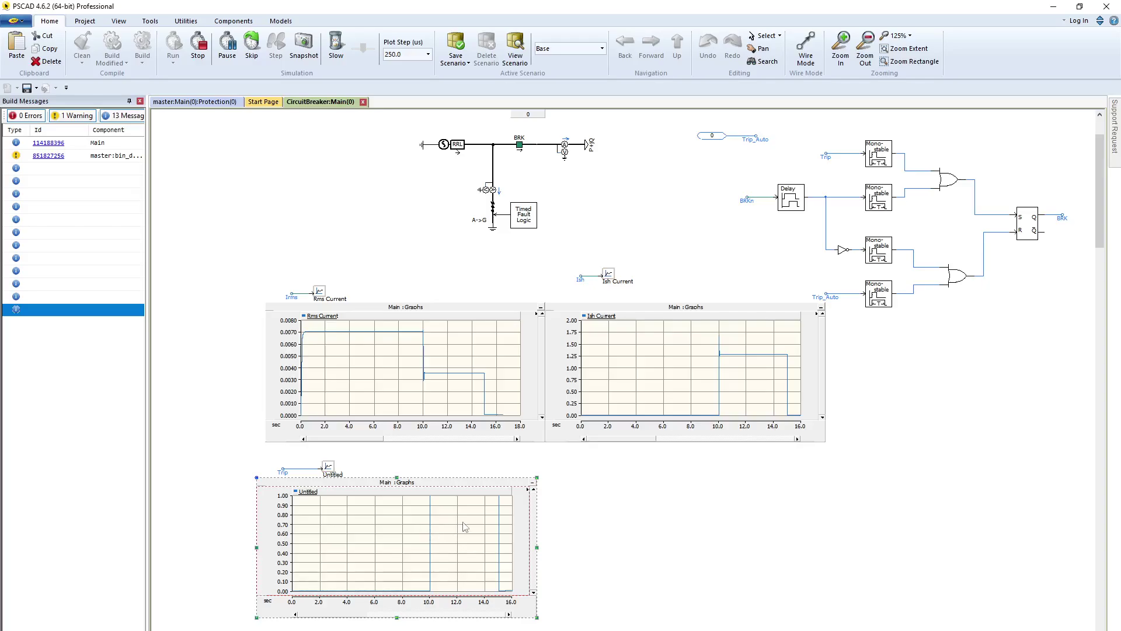
mouse_move(465, 526)
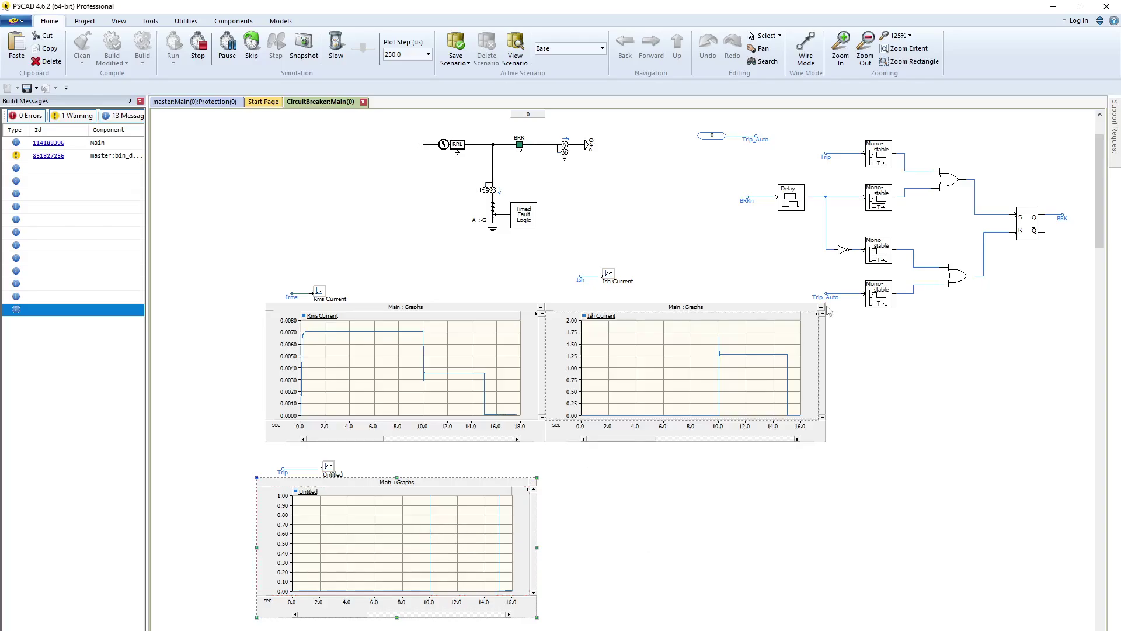
Check the over current detection block between the Ish and Trip labels
scroll(718, 239, "up", 3)
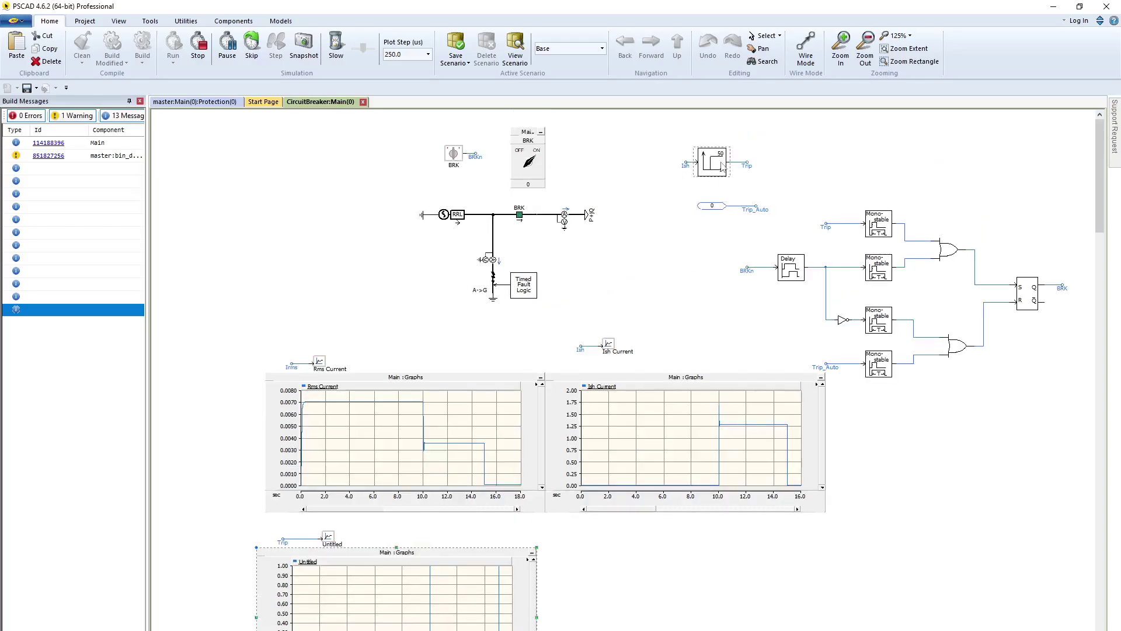
mouse_move(723, 168)
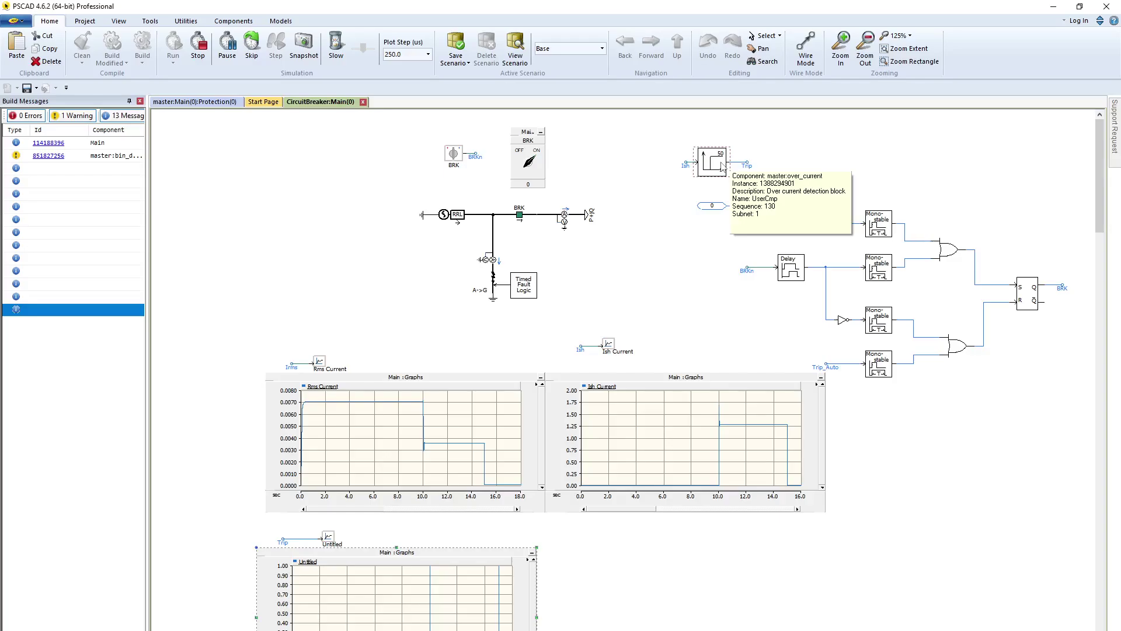